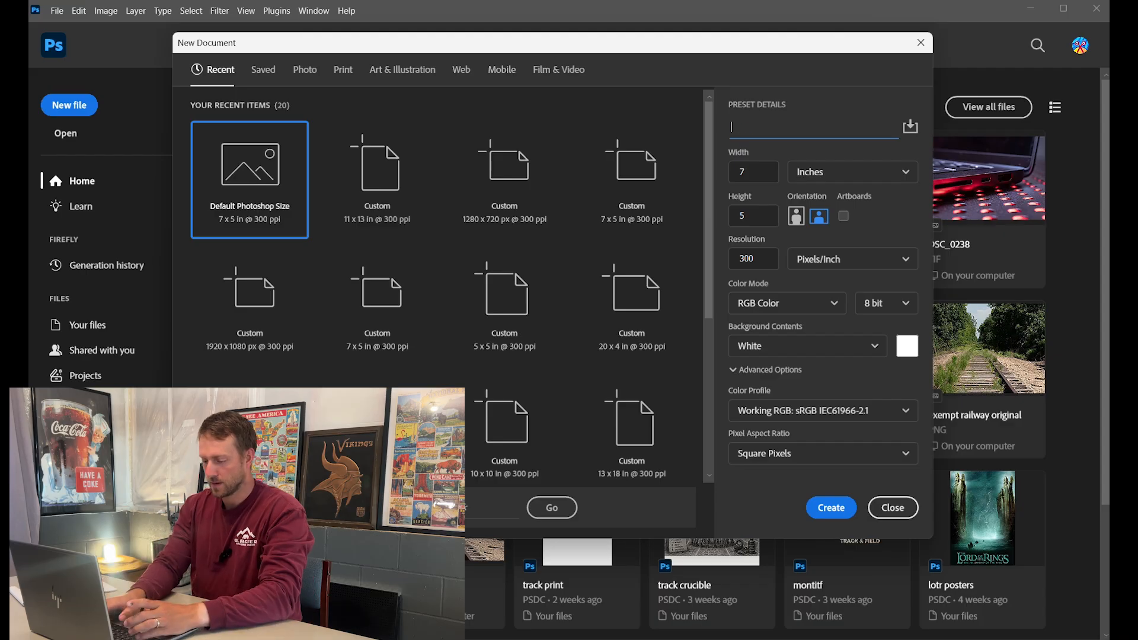
- Create the blank 2100 × 1500 px document, reset the Essentials workspace and regroup the Layers panel
left_click(832, 508)
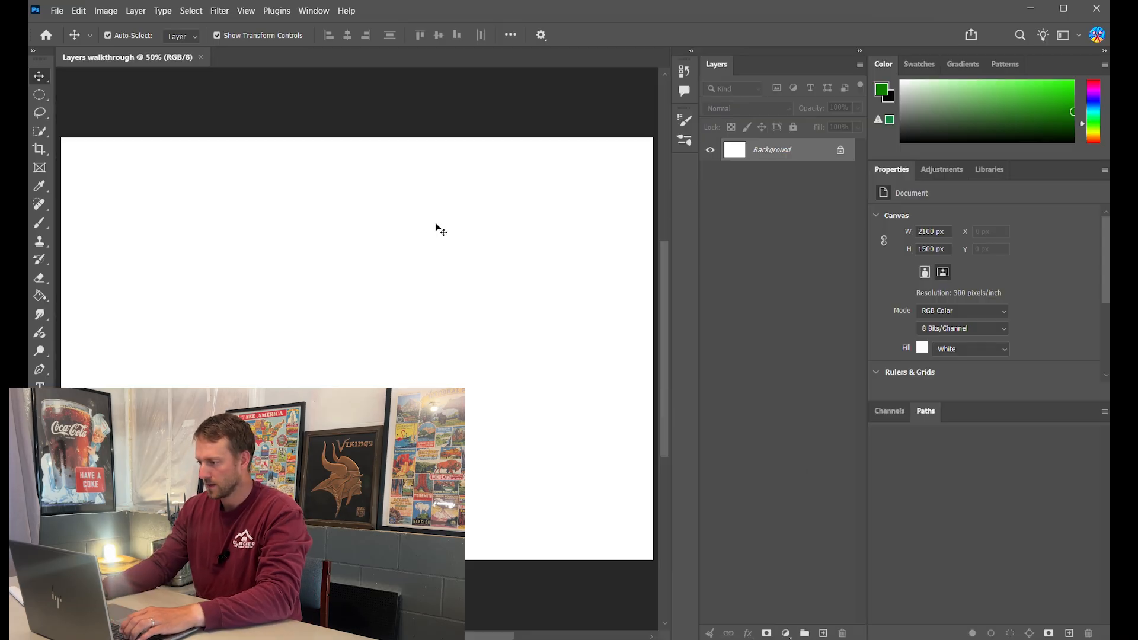
left_click(312, 11)
mouse_move(360, 40)
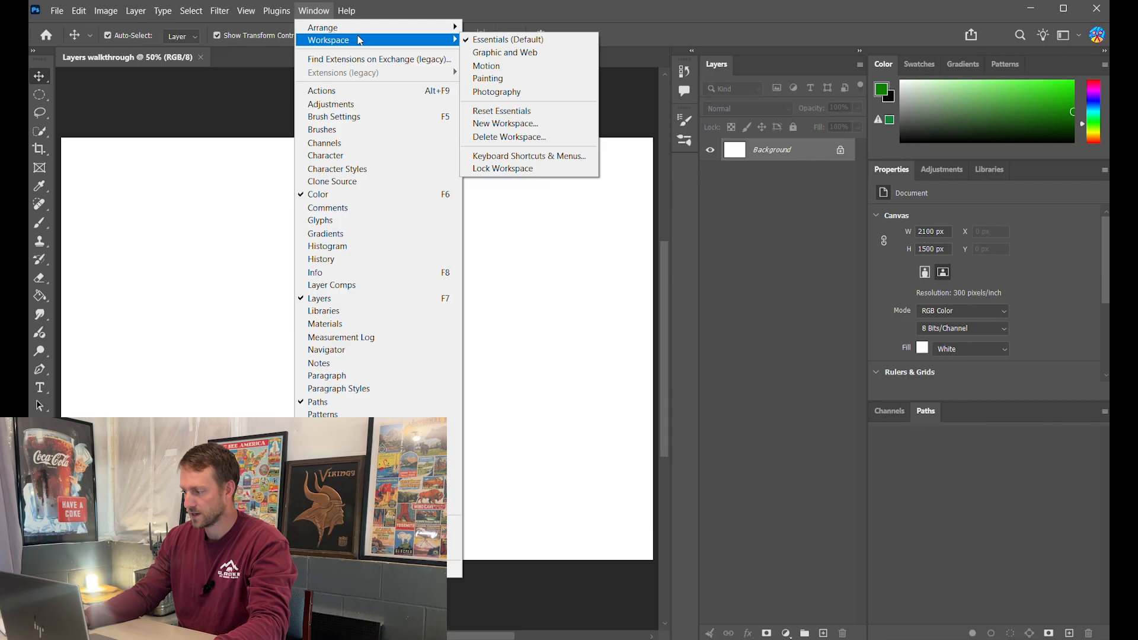
left_click(542, 111)
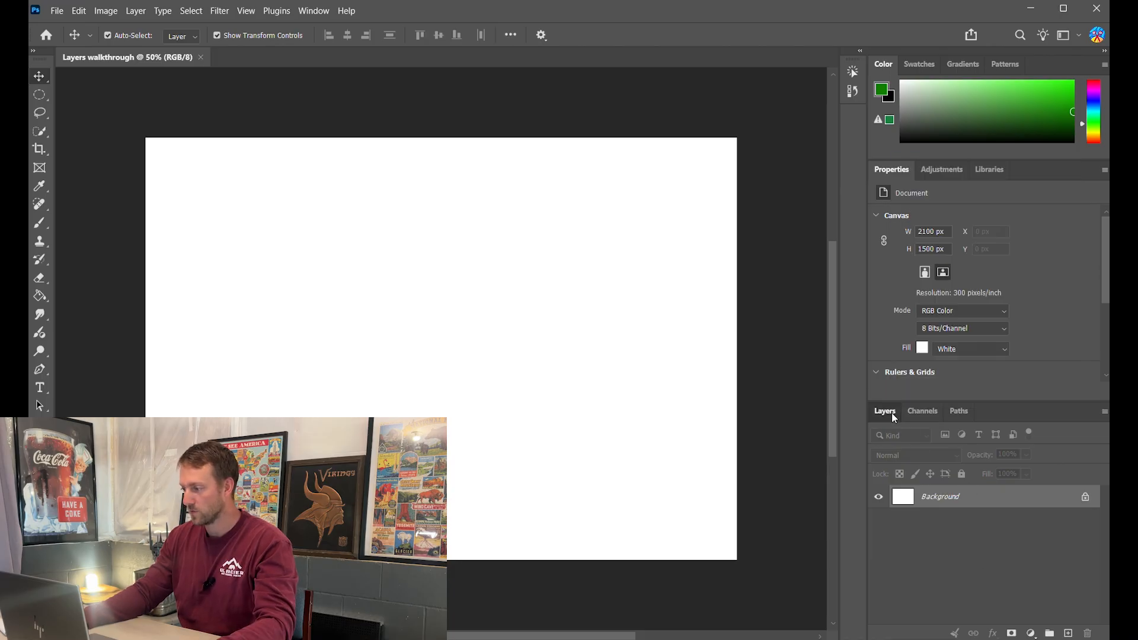
left_click_drag(892, 413, 877, 345)
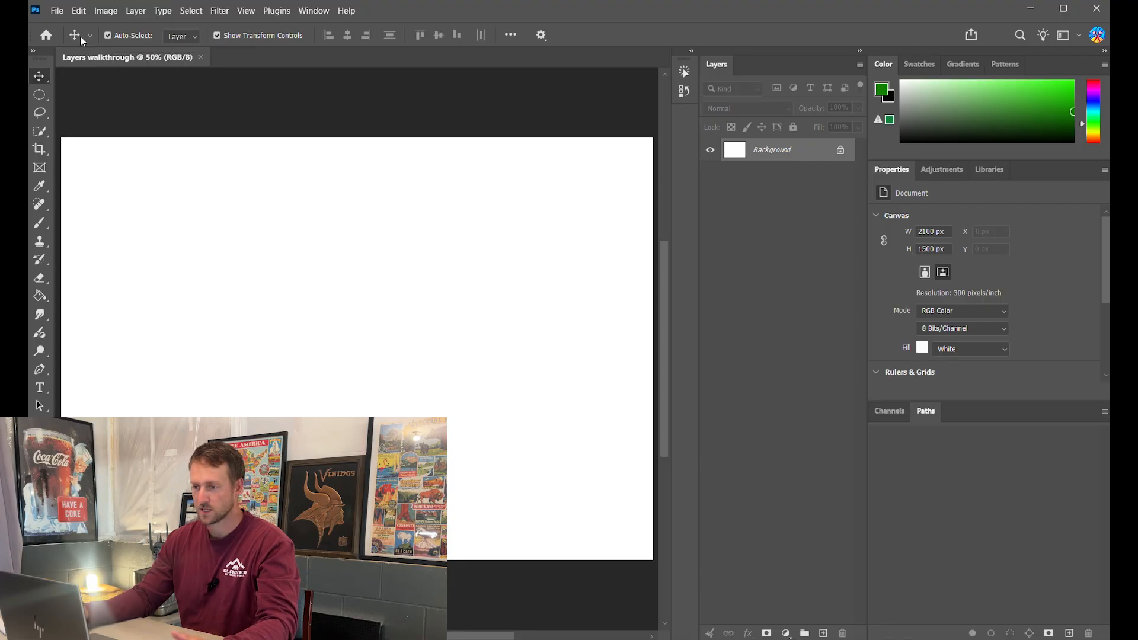
left_click(56, 11)
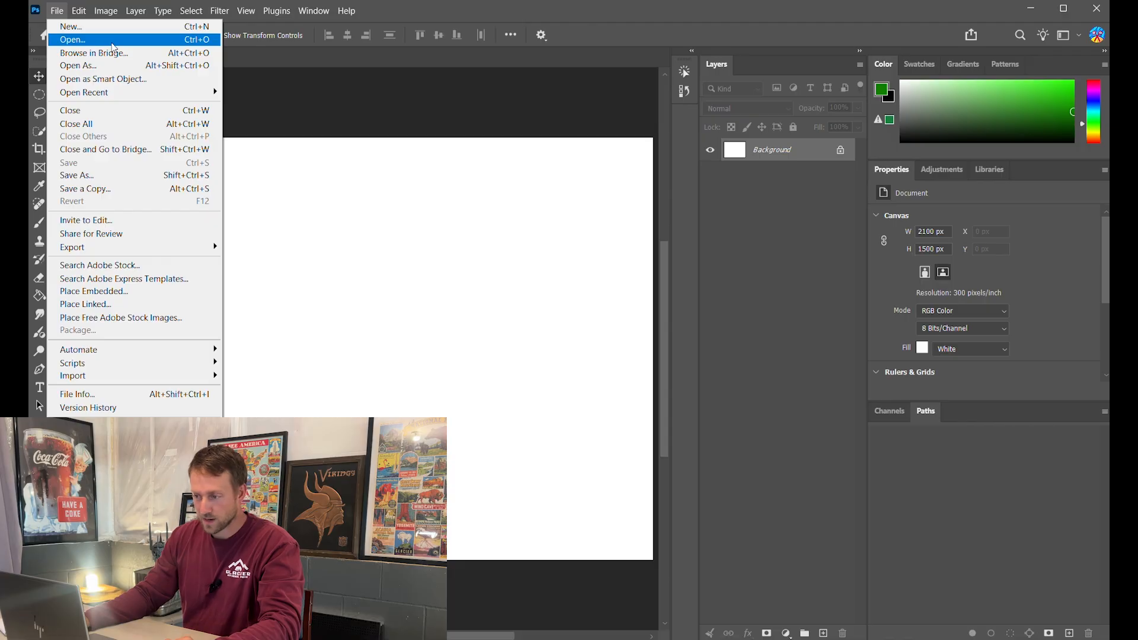
- Place camaro.avif as an embedded layer, scale it down slightly and move it up
left_click(94, 291)
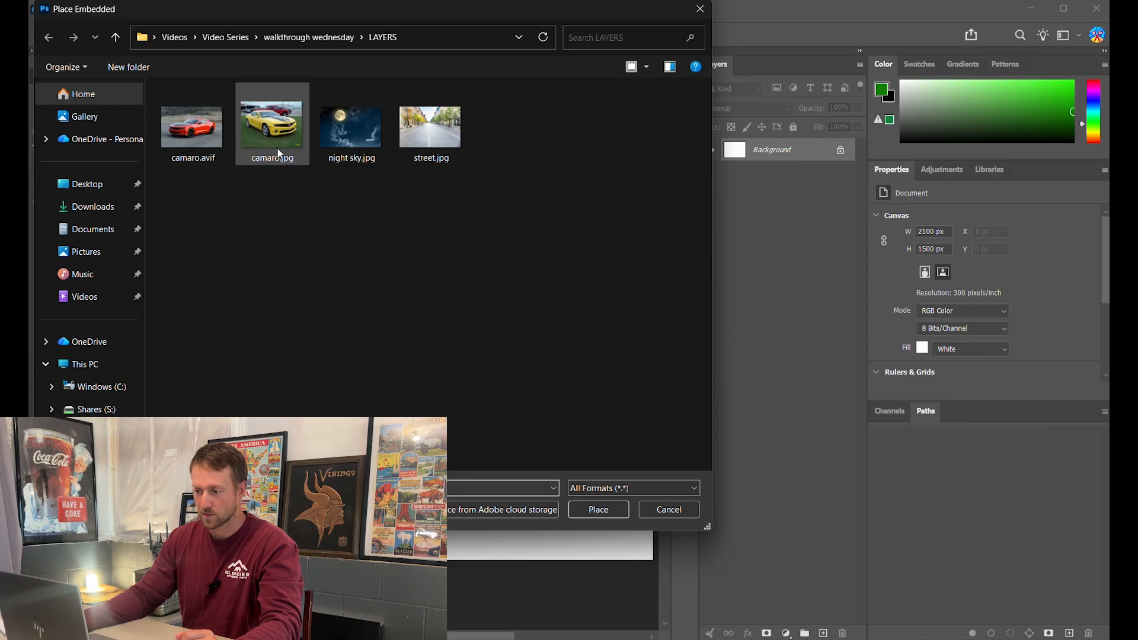
left_click(215, 142)
left_click(600, 510)
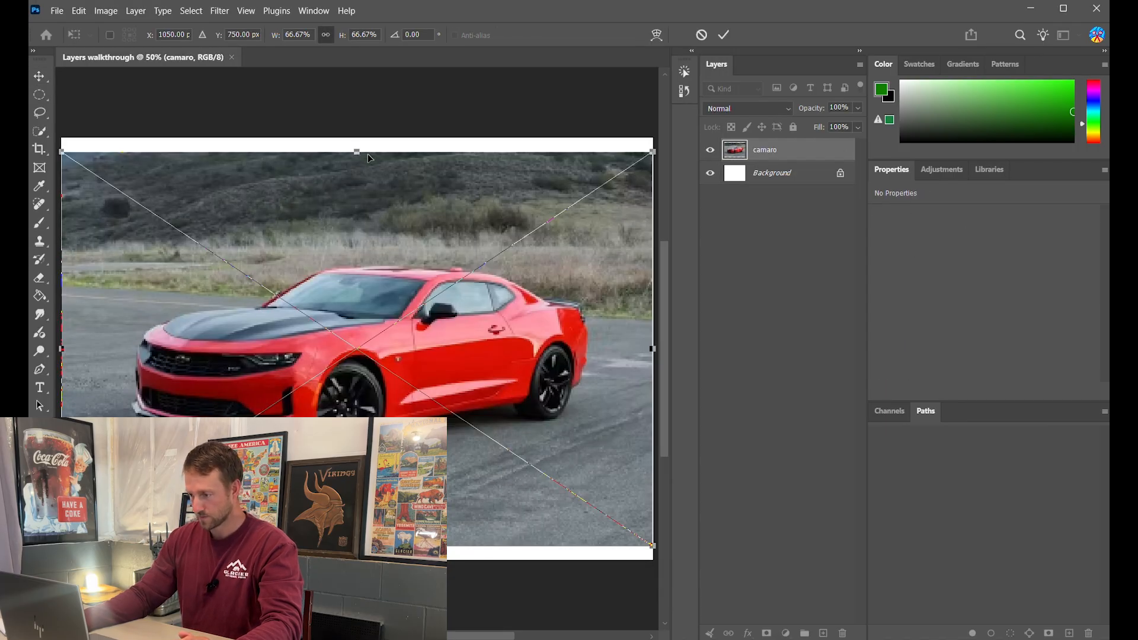
left_click_drag(368, 158, 368, 195)
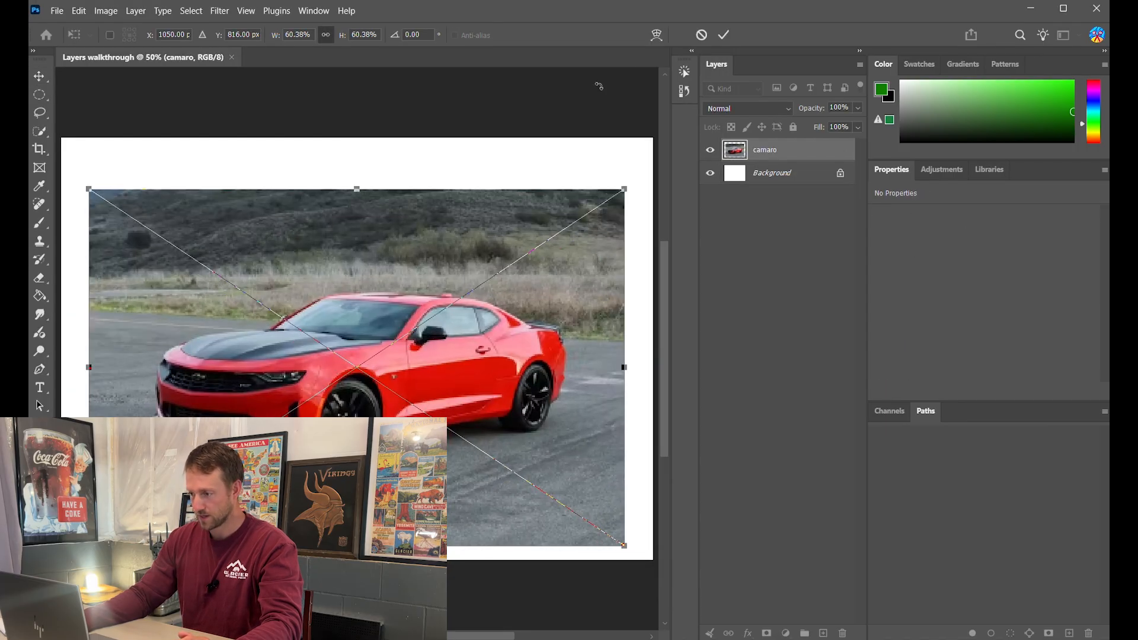
left_click(725, 37)
left_click_drag(405, 321, 407, 302)
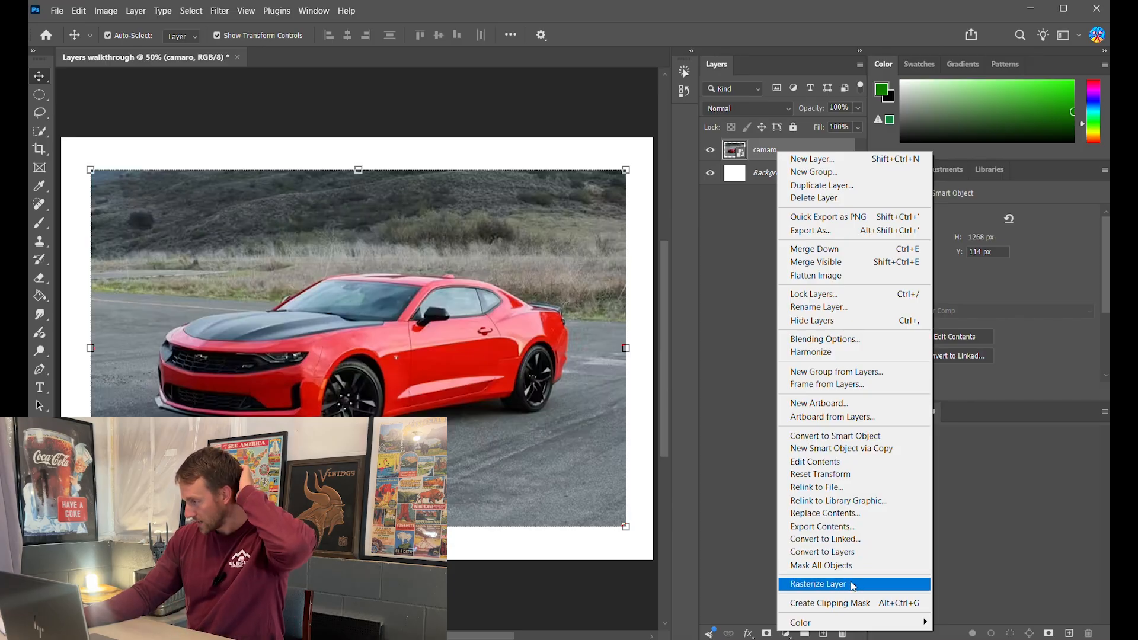
- With Quick Selection, brush over the Camaro's grille, bumper, roof, side window and rear wheel
left_click(40, 133)
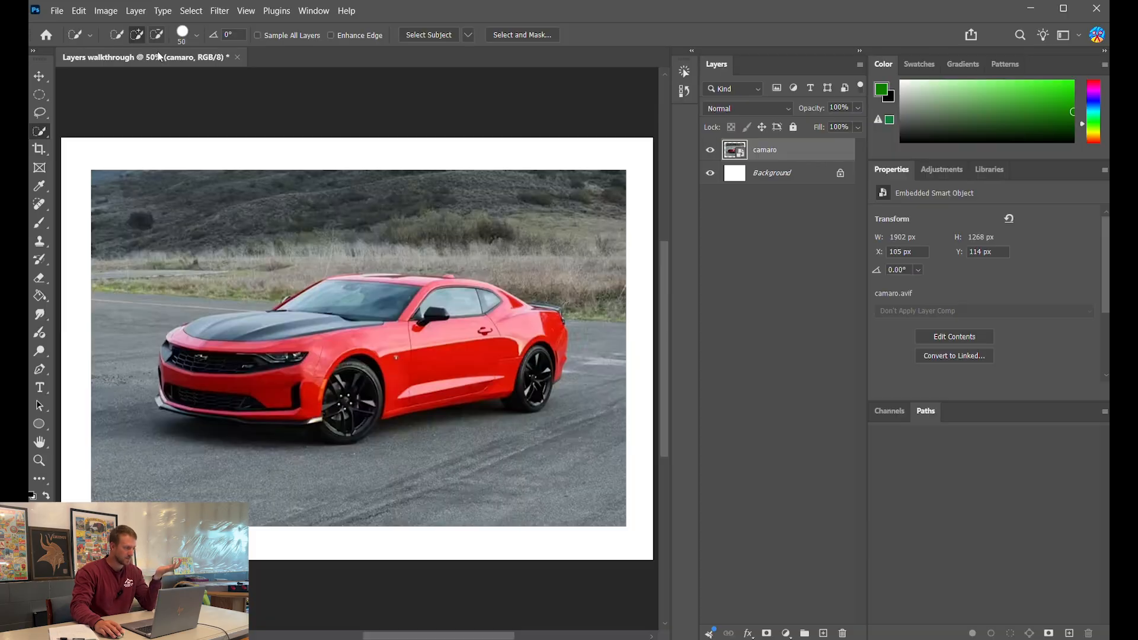
scroll(339, 359, "up", 1)
scroll(334, 360, "up", 2)
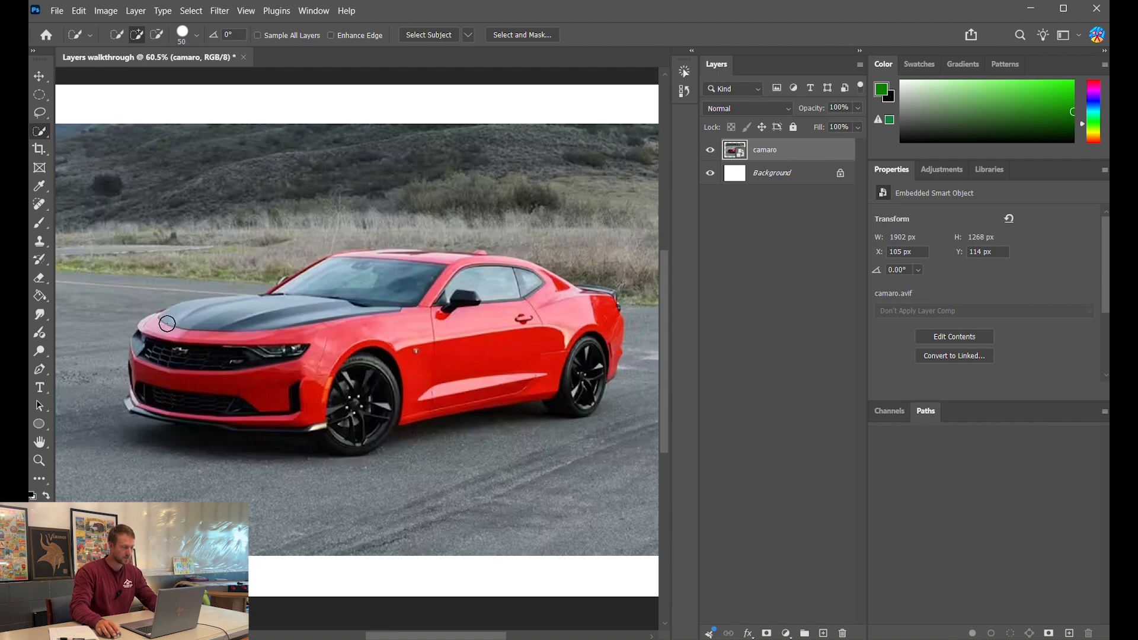
left_click_drag(151, 360, 151, 394)
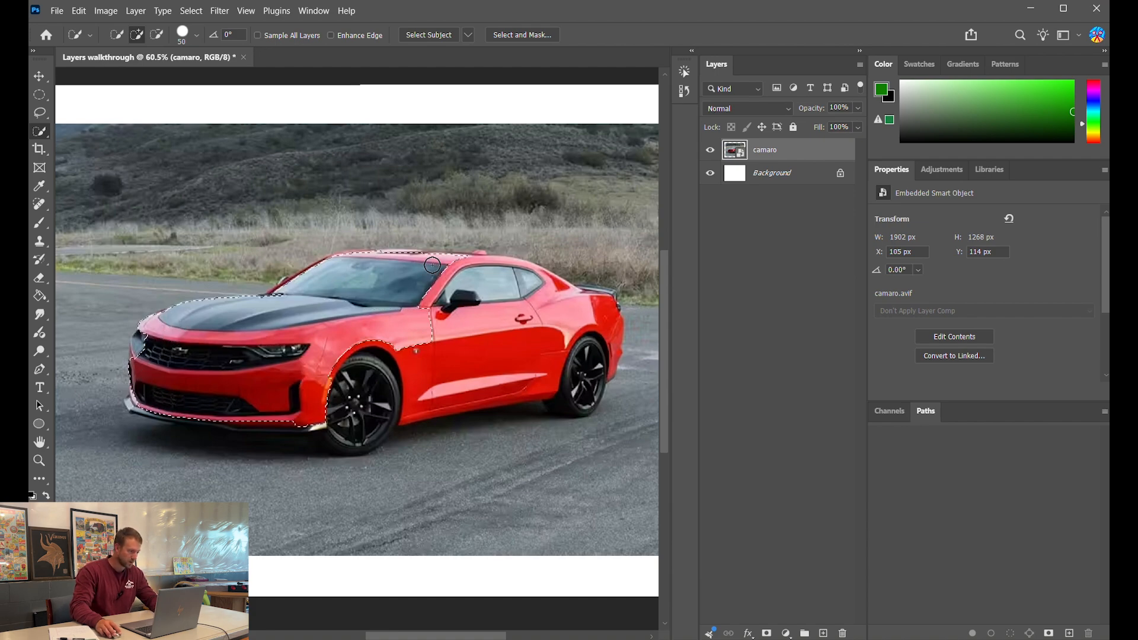
left_click_drag(432, 265, 510, 291)
left_click_drag(580, 329, 582, 362)
scroll(376, 439, "up", 9)
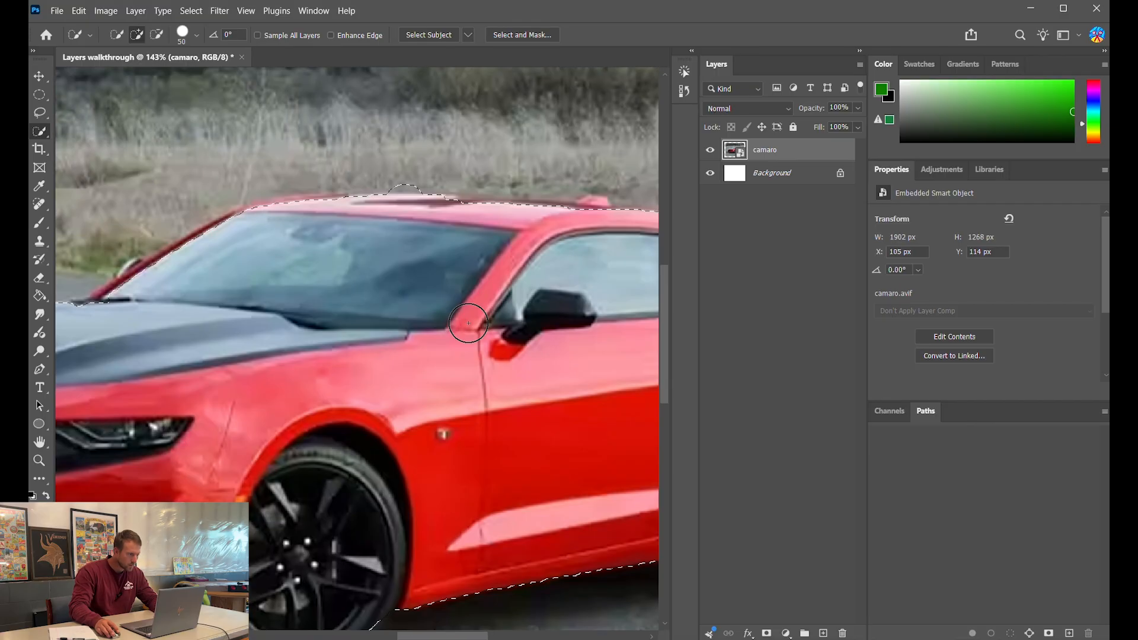
scroll(470, 323, "down", 3)
scroll(473, 539, "down", 2)
- Shrink the brush and add the windshield pillar and remaining body edges to the selection
left_click(418, 631)
scroll(418, 630, "down", 3)
scroll(436, 184, "up", 12)
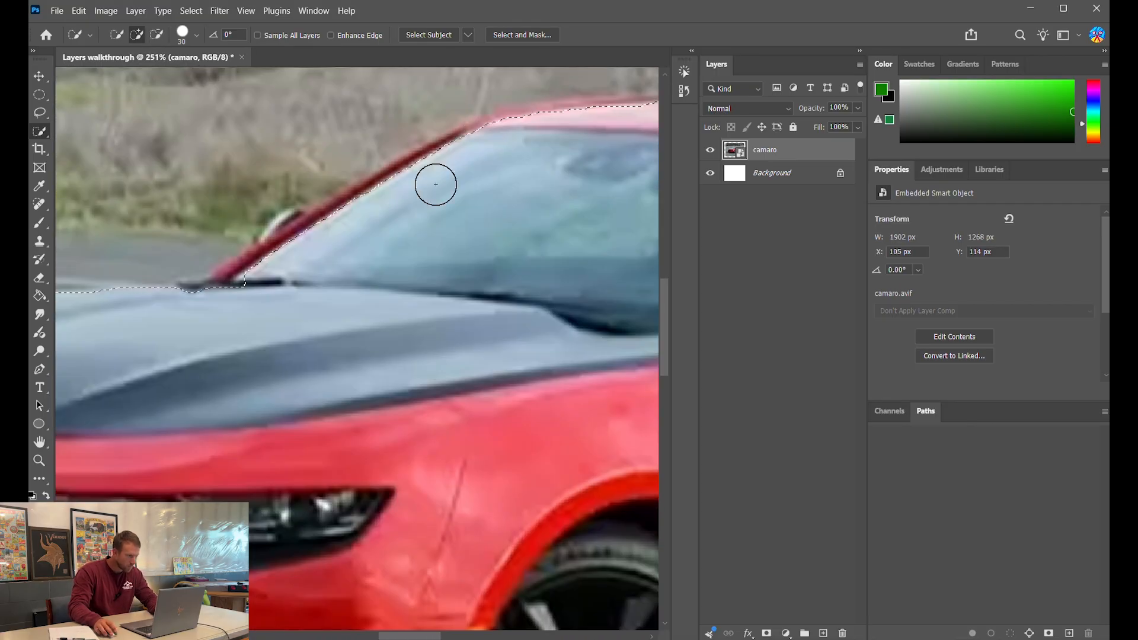
key("bracketleft")
key("bracketleft")
key("bracketleft")
key("bracketleft")
key("bracketleft")
key("bracketleft")
left_click_drag(403, 166, 211, 277)
scroll(211, 277, "down", 8)
scroll(585, 251, "up", 3)
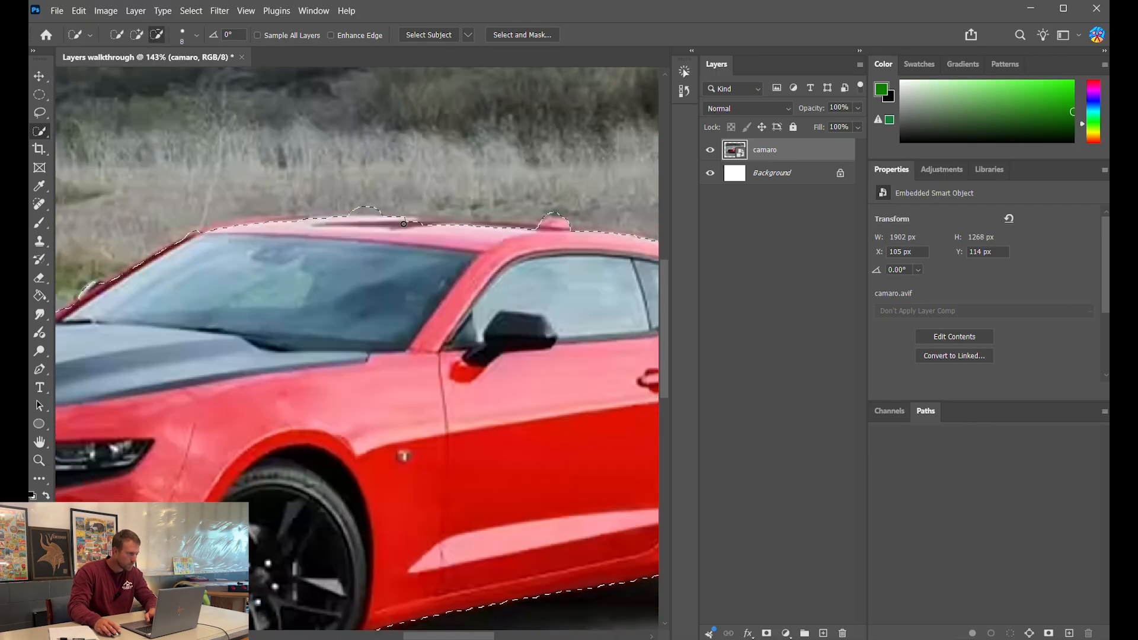
scroll(585, 252, "down", 6)
scroll(526, 351, "up", 3)
scroll(526, 351, "down", 2)
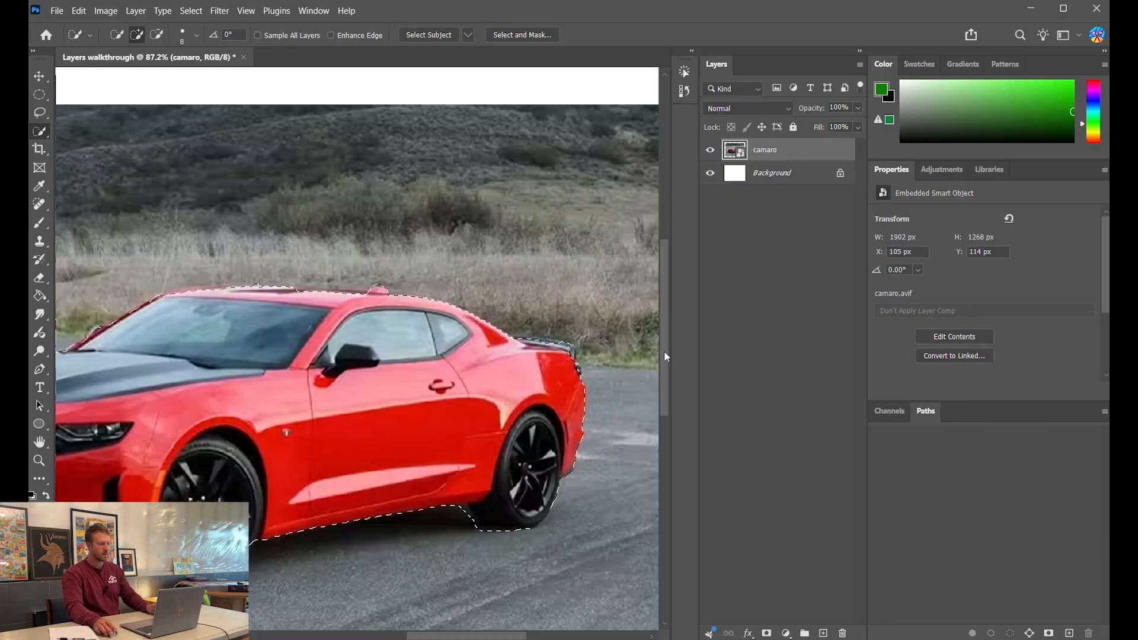
scroll(515, 556, "down", 2)
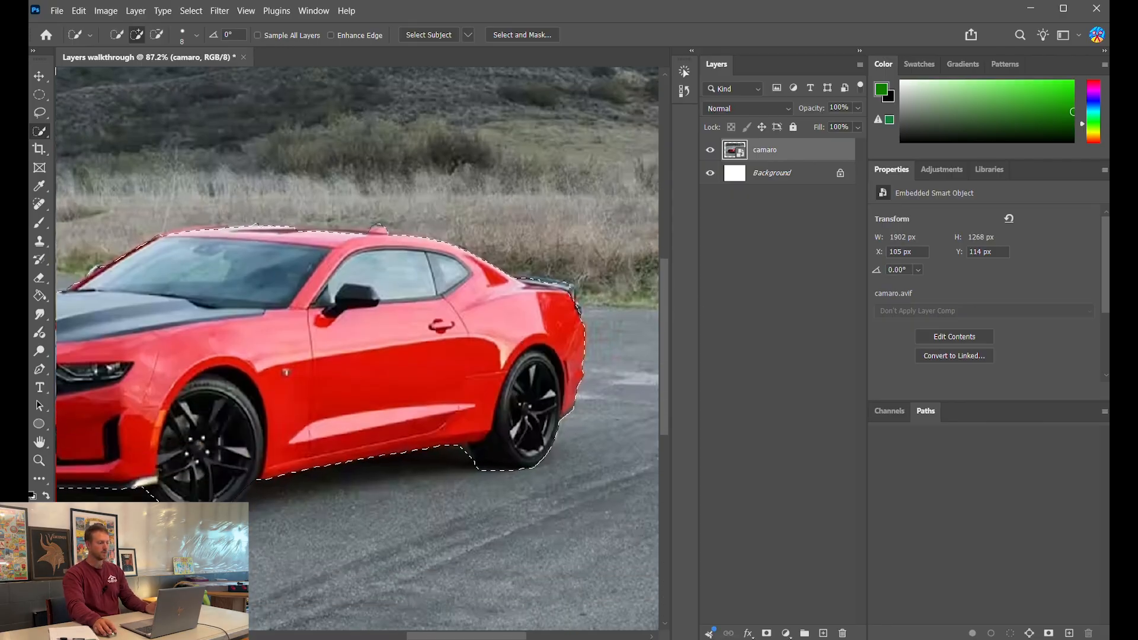
mouse_move(487, 639)
left_mouse_down()
mouse_move(458, 638)
mouse_move(483, 627)
left_mouse_up()
scroll(558, 403, "down", 2)
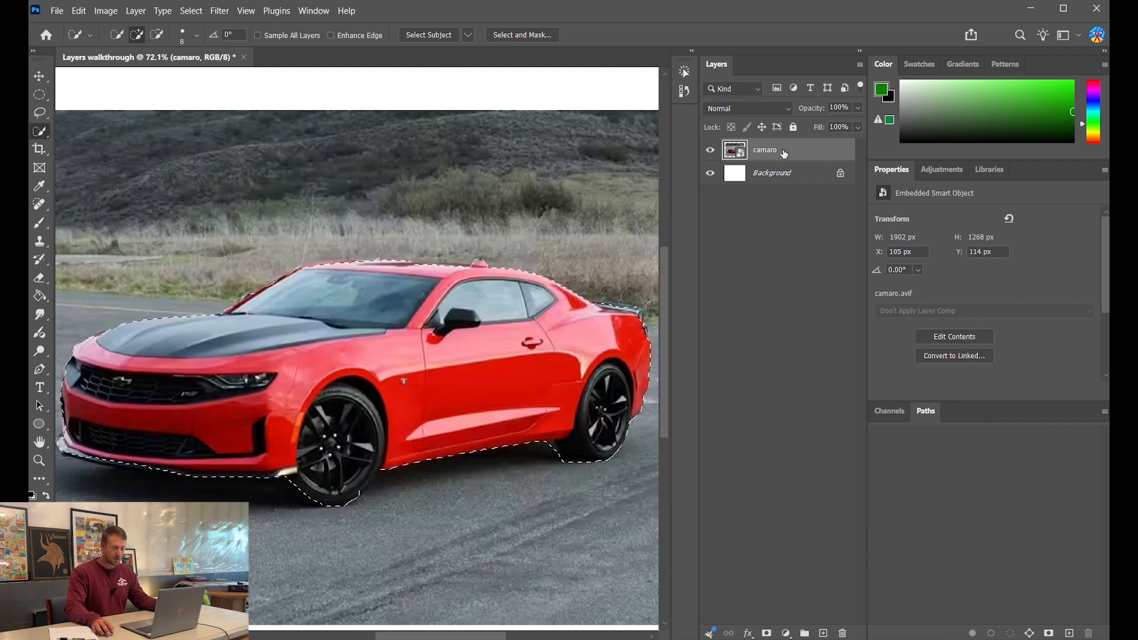
- Mask the camaro layer from the car selection, then switch to the Brush tool
left_click(766, 633)
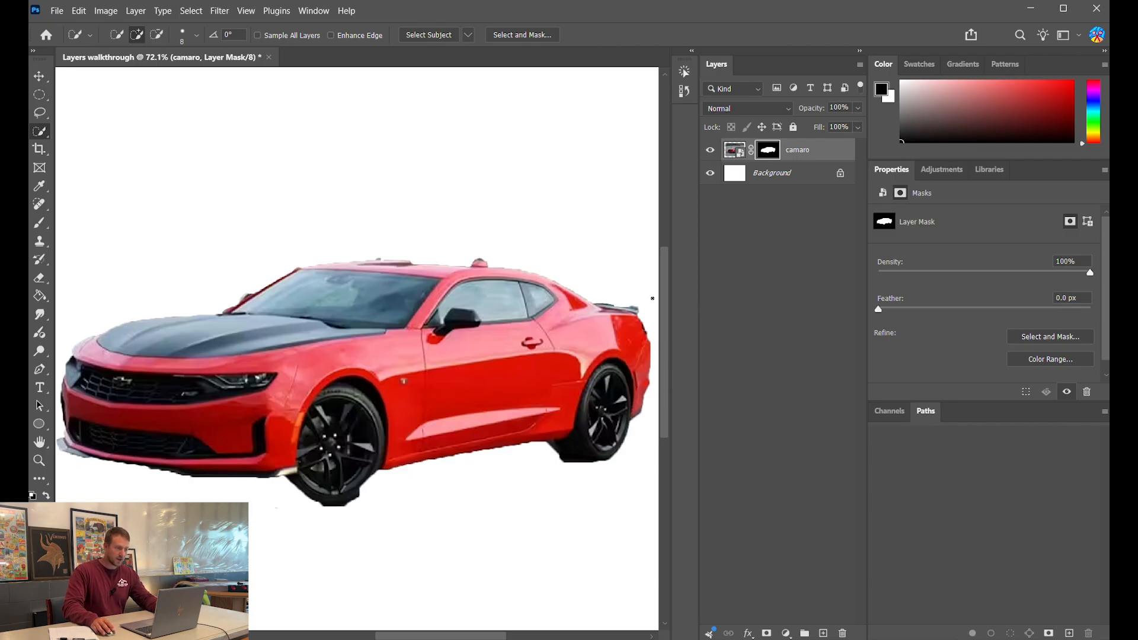
scroll(653, 299, "down", 3)
left_click(38, 226)
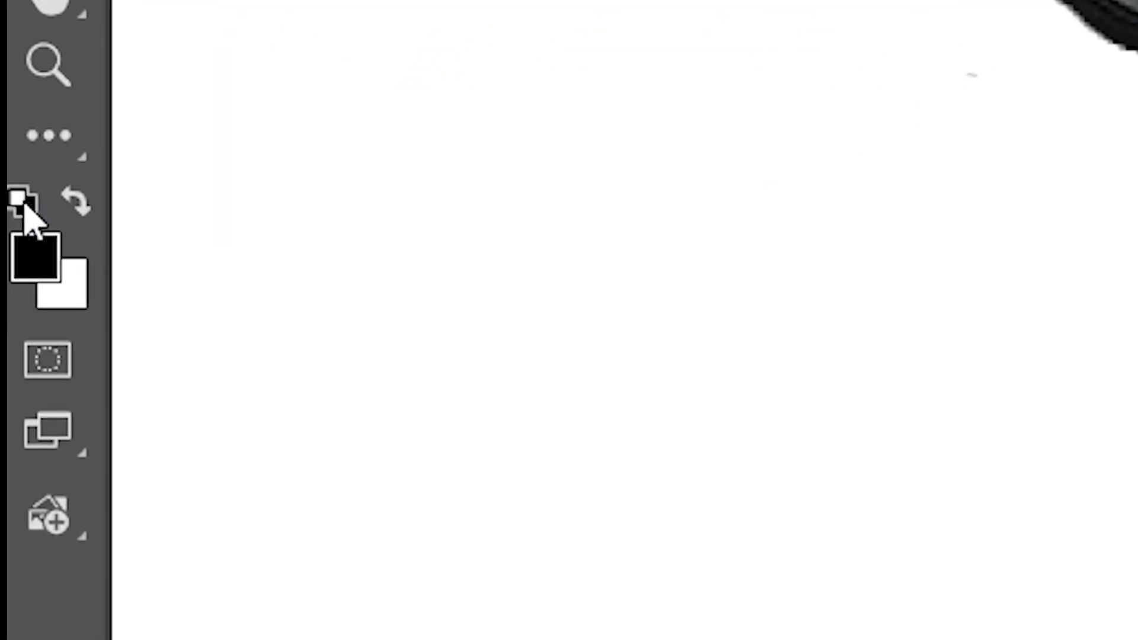
- Restore default black/white colours and try a shadow under the front wheel, undoing stray strokes
key("x")
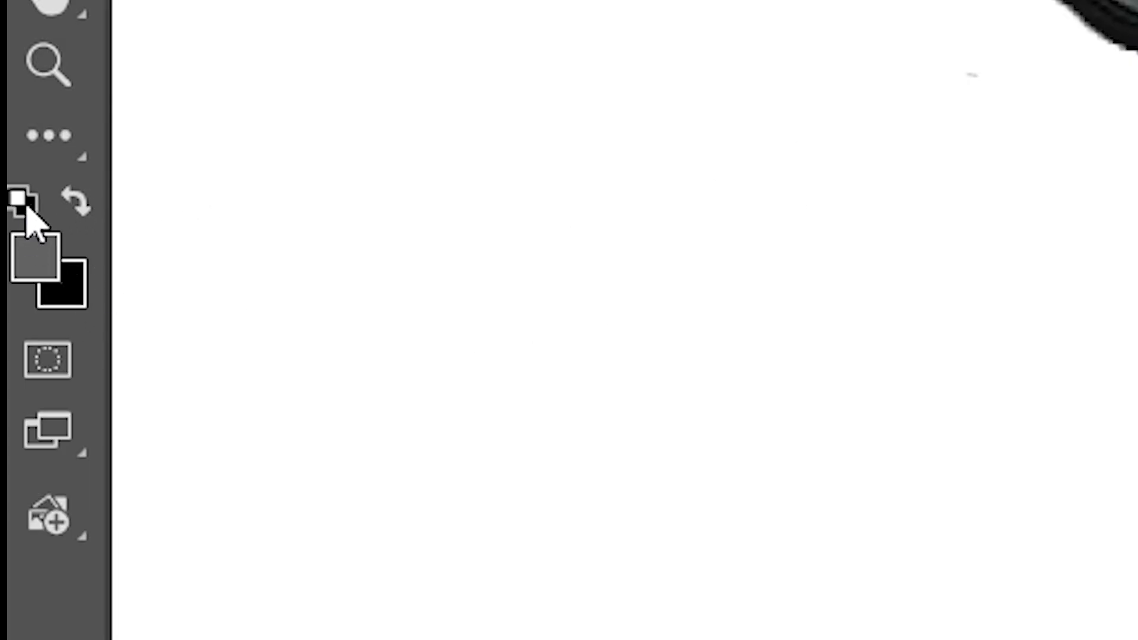
left_click(22, 204)
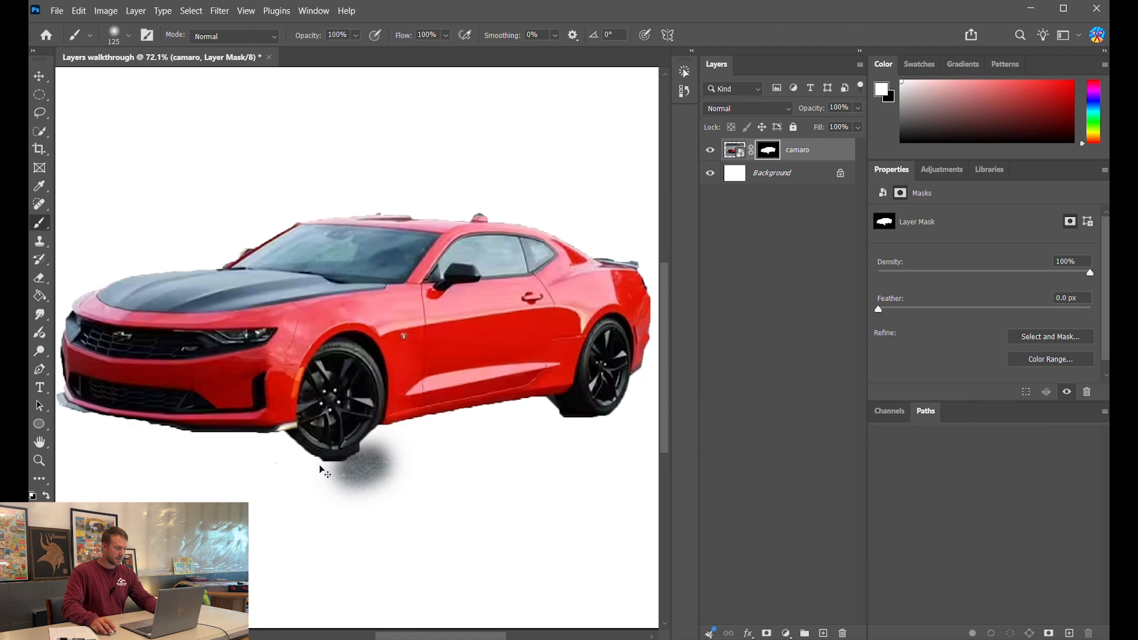
key("ctrl+z")
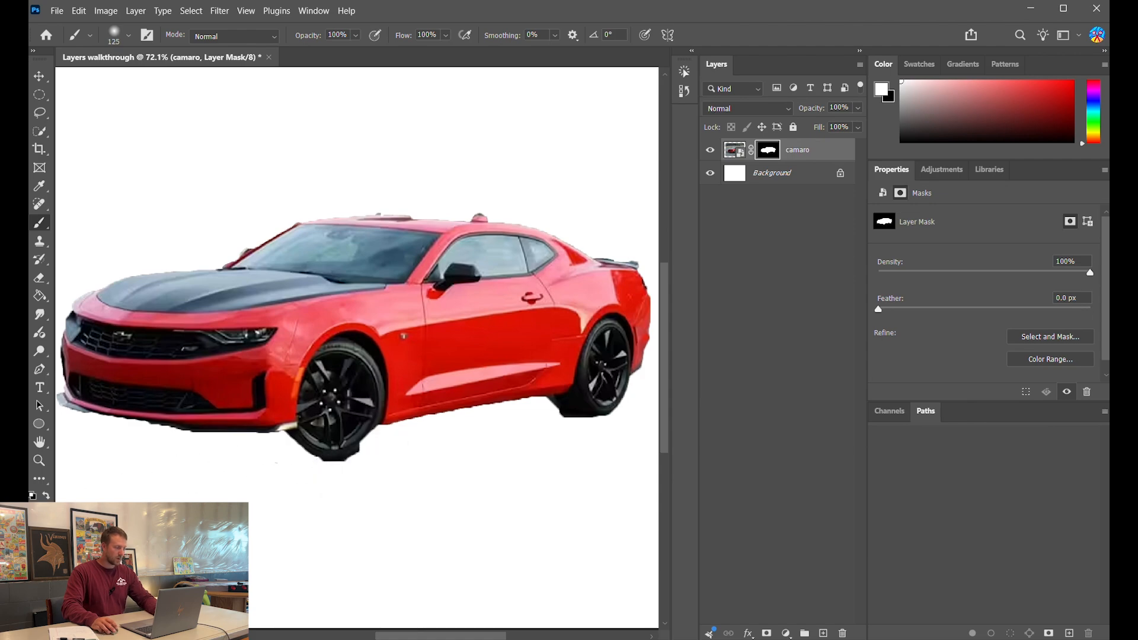
scroll(371, 506, "up", 4)
mouse_move(383, 418)
left_mouse_down()
mouse_move(362, 460)
mouse_move(439, 500)
mouse_move(433, 444)
mouse_move(526, 513)
mouse_move(262, 506)
mouse_move(96, 432)
mouse_move(373, 137)
mouse_move(361, 198)
mouse_move(243, 247)
left_mouse_up()
scroll(539, 484, "down", 4)
scroll(538, 485, "down", 2)
key("ctrl+z")
key("ctrl+z")
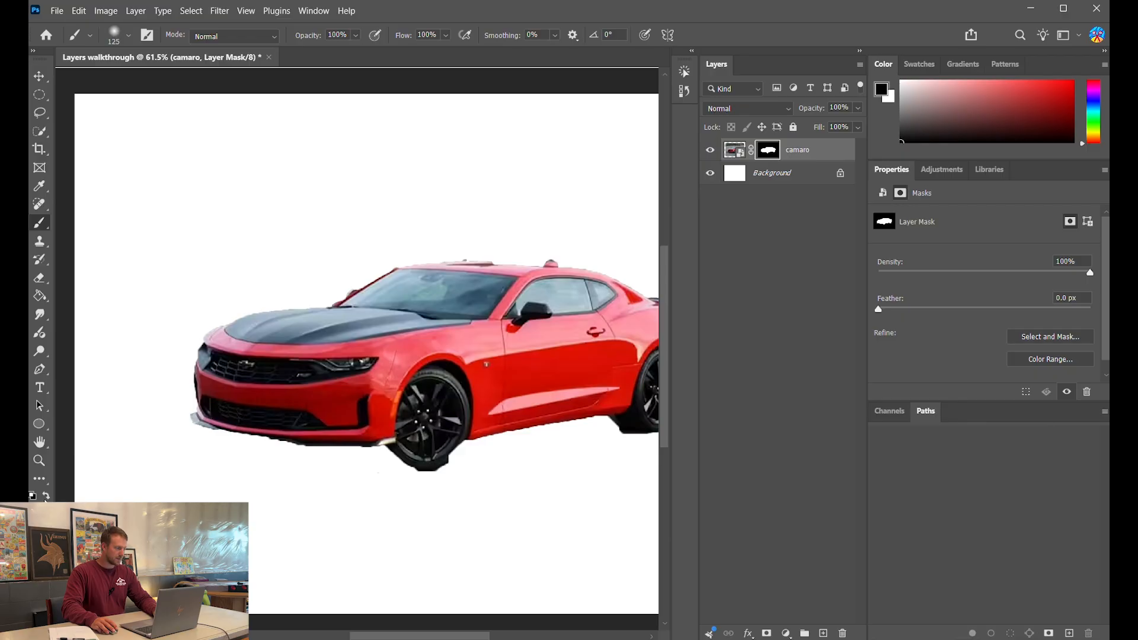
scroll(408, 502, "up", 3)
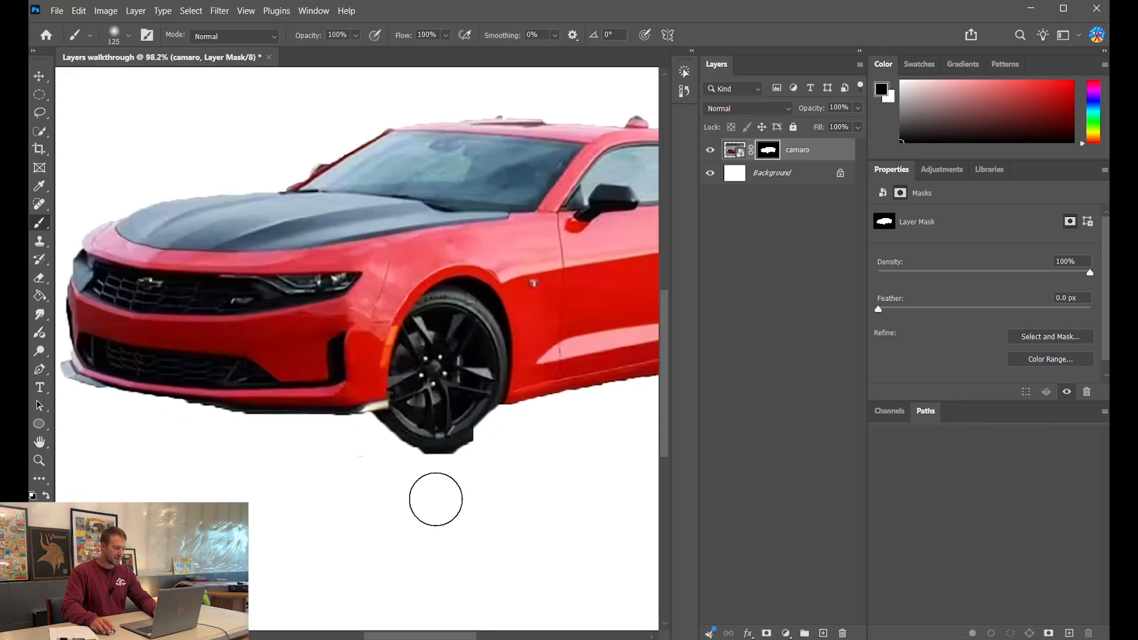
scroll(436, 499, "up", 3)
- With a smaller brush, refine the mask under the front tyre and along the bumper, hood and rear edge
key("bracketleft")
key("bracketleft")
key("bracketleft")
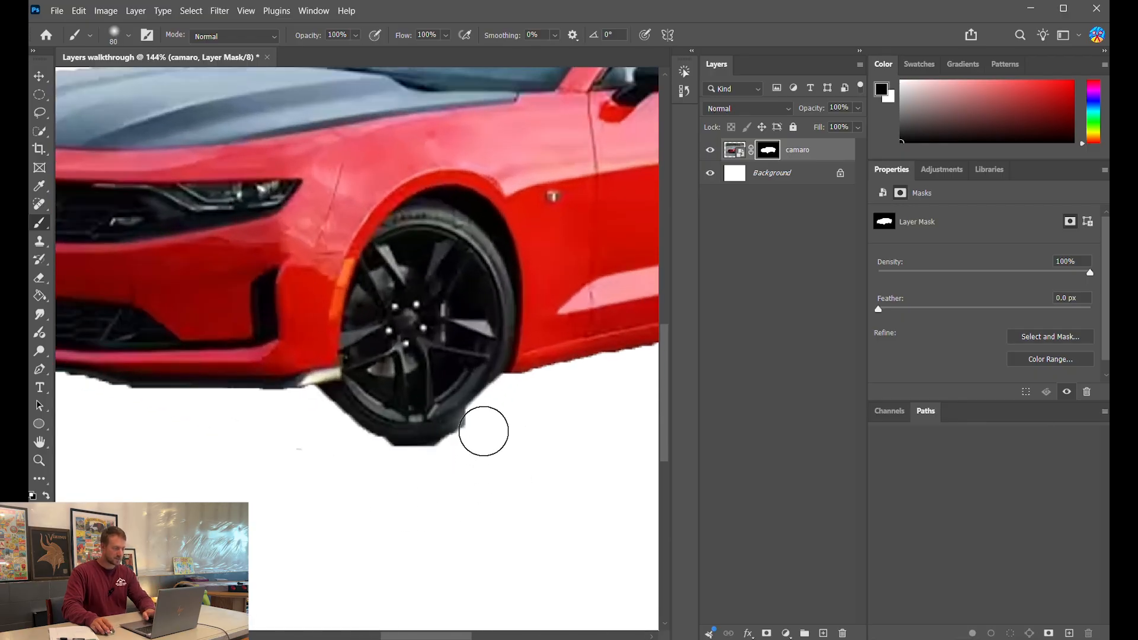
mouse_move(484, 432)
left_mouse_down()
mouse_move(402, 468)
mouse_move(452, 463)
mouse_move(399, 470)
mouse_move(317, 447)
mouse_move(489, 458)
mouse_move(360, 467)
mouse_move(441, 475)
mouse_move(298, 433)
mouse_move(414, 466)
mouse_move(354, 461)
mouse_move(403, 470)
mouse_move(497, 437)
mouse_move(428, 468)
mouse_move(475, 447)
mouse_move(379, 462)
mouse_move(321, 428)
mouse_move(330, 469)
left_mouse_up()
mouse_move(342, 425)
left_mouse_down()
mouse_move(356, 386)
mouse_move(386, 399)
mouse_move(480, 368)
mouse_move(506, 376)
mouse_move(462, 419)
left_mouse_up()
scroll(382, 377, "down", 4)
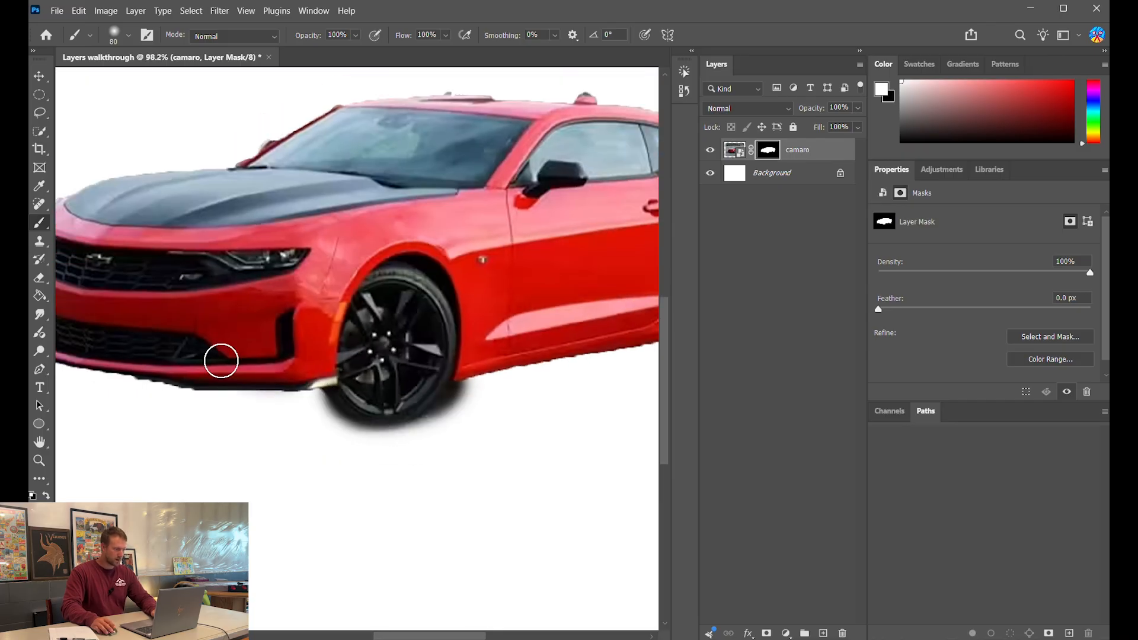
mouse_move(221, 361)
left_mouse_down()
mouse_move(402, 371)
mouse_move(231, 339)
mouse_move(403, 185)
left_mouse_up()
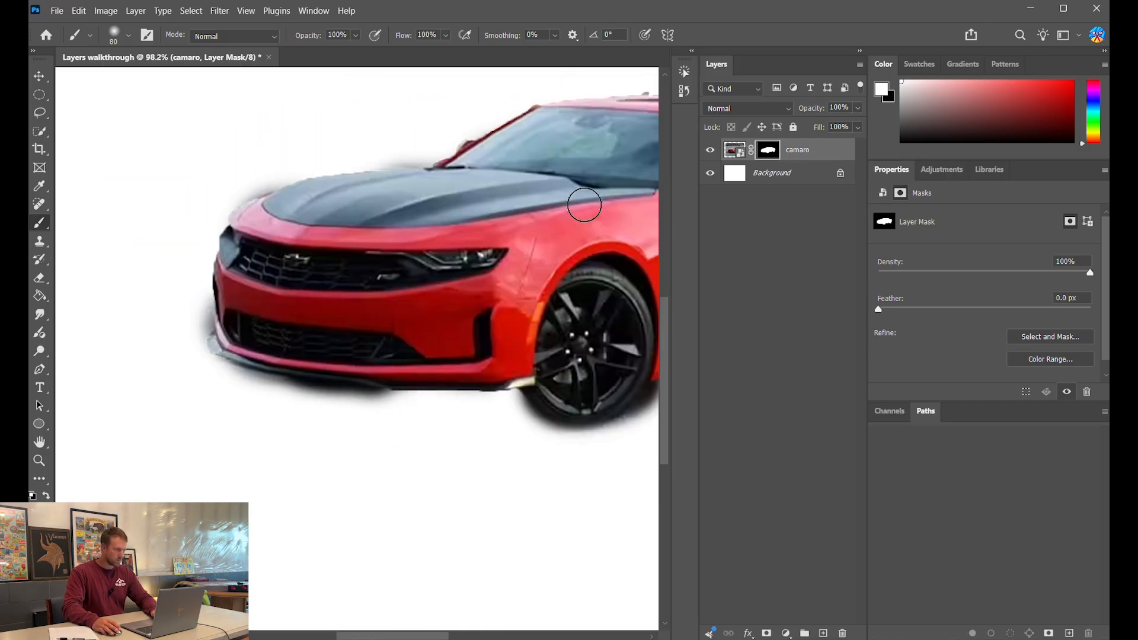
scroll(415, 267, "down", 2)
scroll(469, 332, "up", 5)
mouse_move(483, 319)
left_mouse_down()
mouse_move(478, 172)
mouse_move(460, 140)
left_mouse_up()
scroll(374, 173, "down", 3)
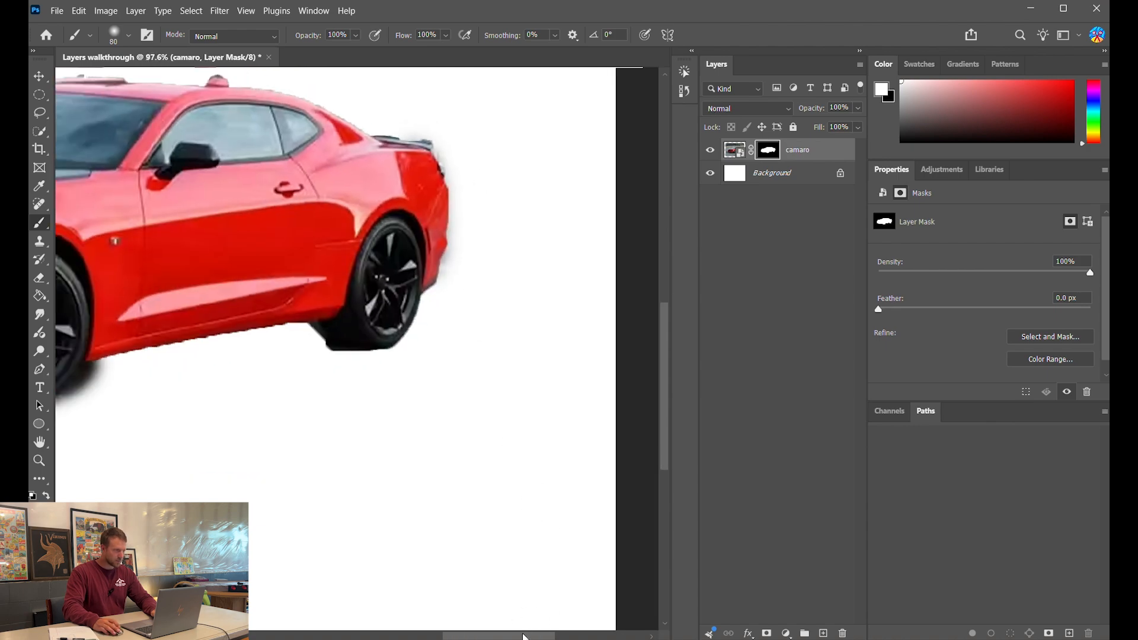
left_click_drag(523, 636, 492, 636)
scroll(429, 434, "down", 3)
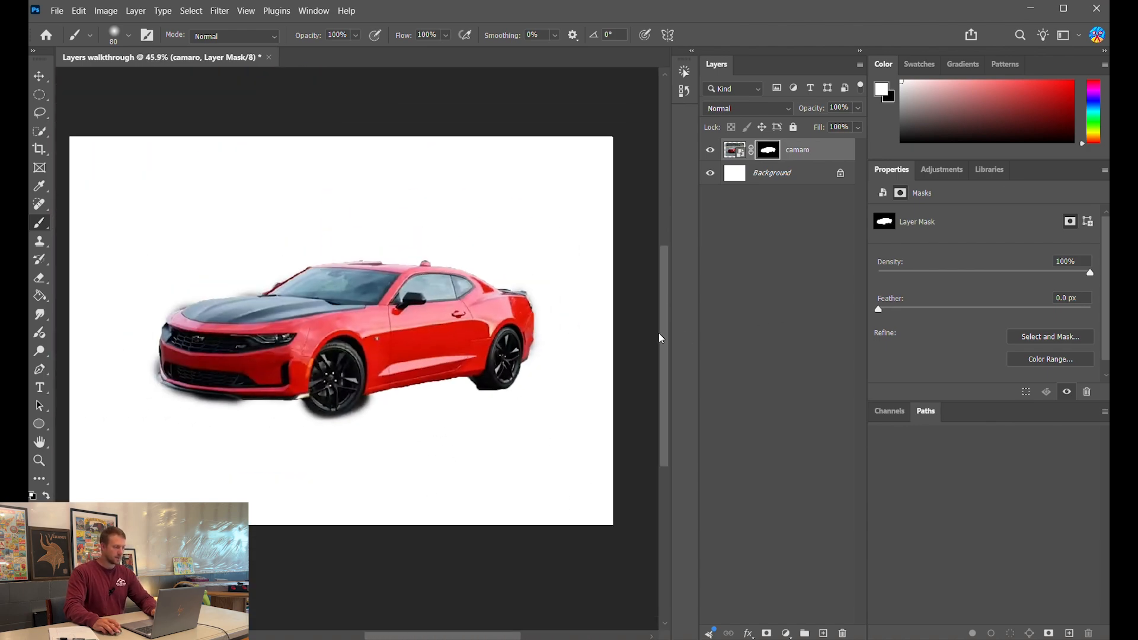
scroll(593, 504, "down", 2)
left_click_drag(494, 636, 485, 636)
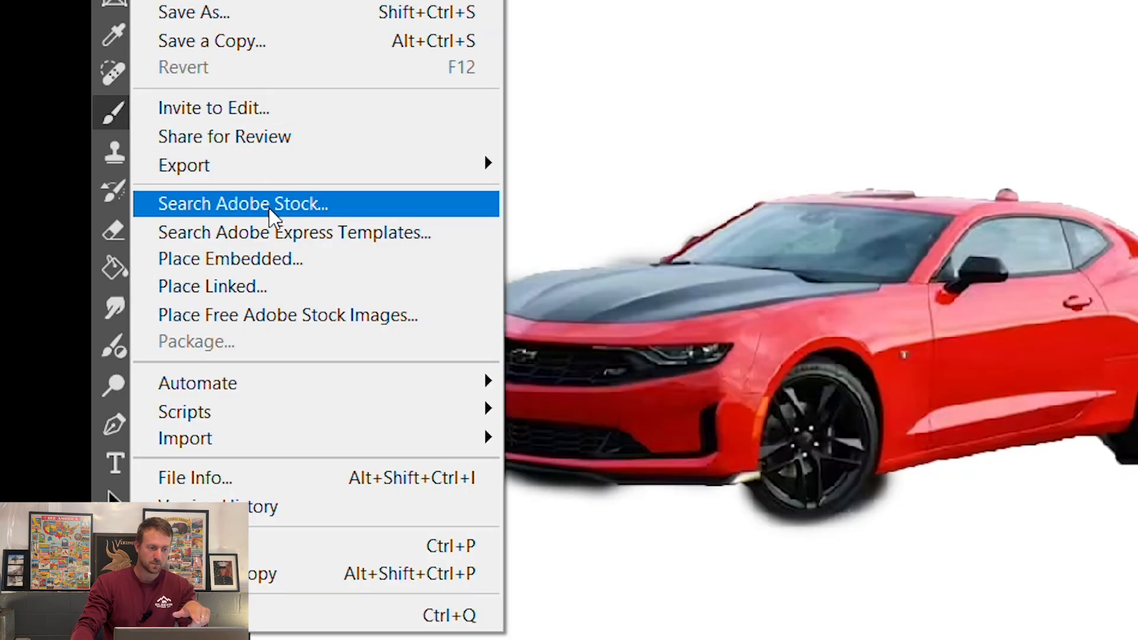
- Place street.jpg and scale it up to fill the whole canvas
left_click(265, 261)
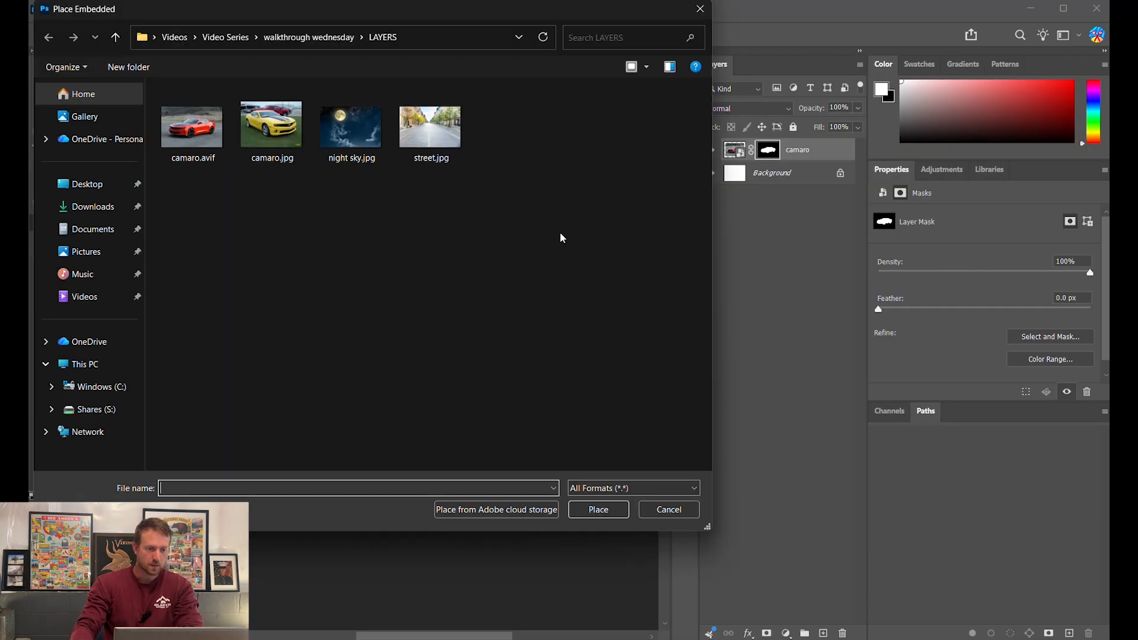
left_click(610, 509)
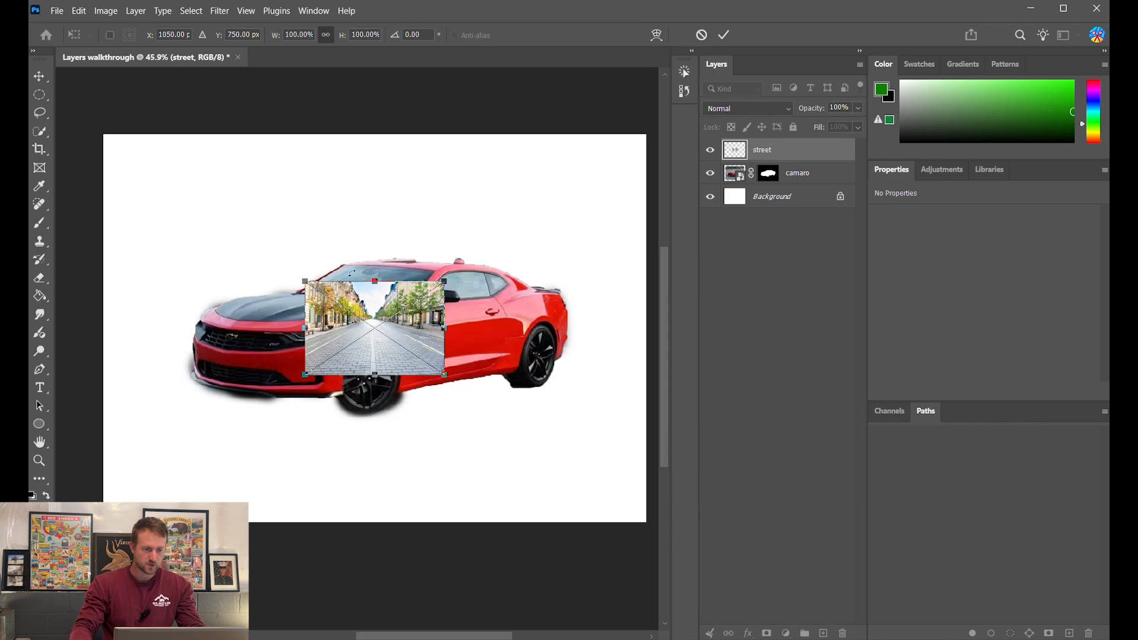
left_click_drag(380, 282, 375, 137)
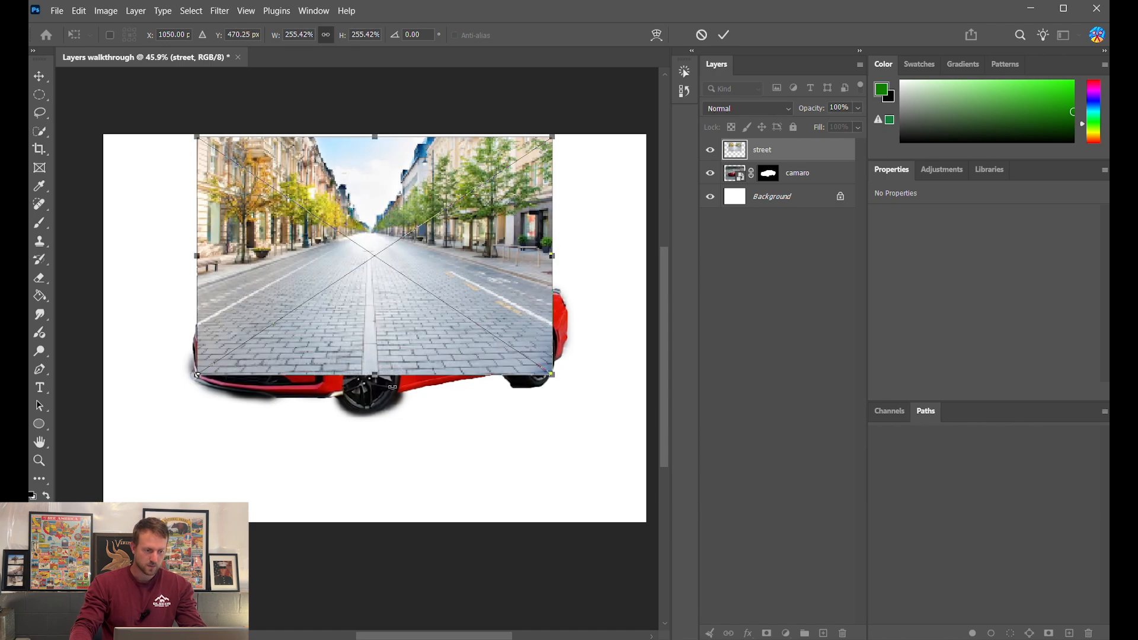
left_click_drag(376, 373, 374, 523)
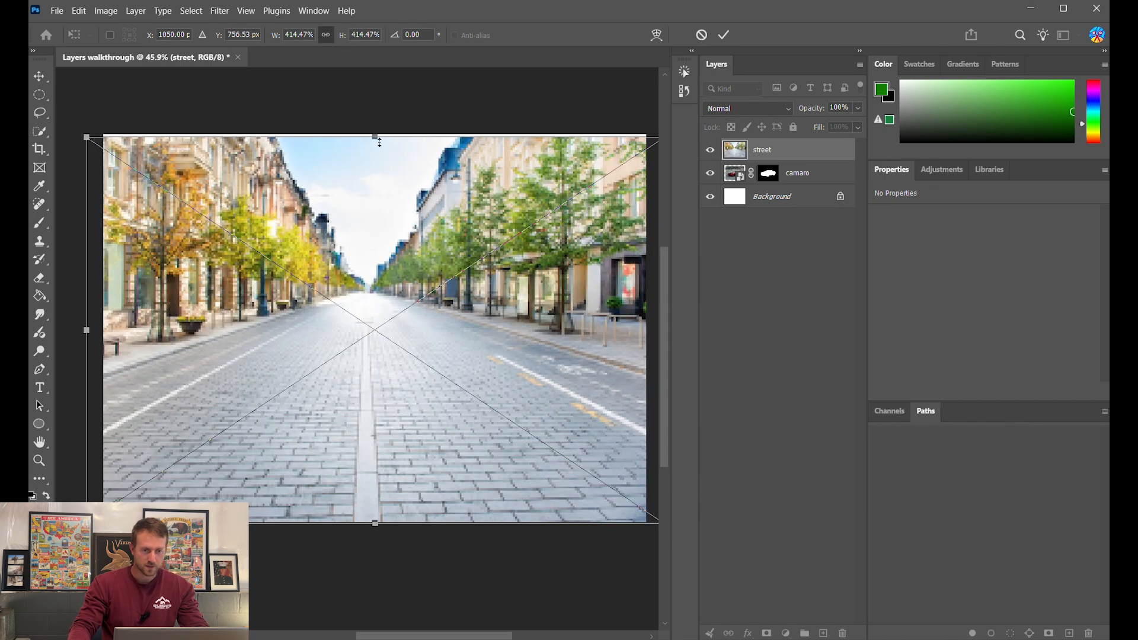
key("Return")
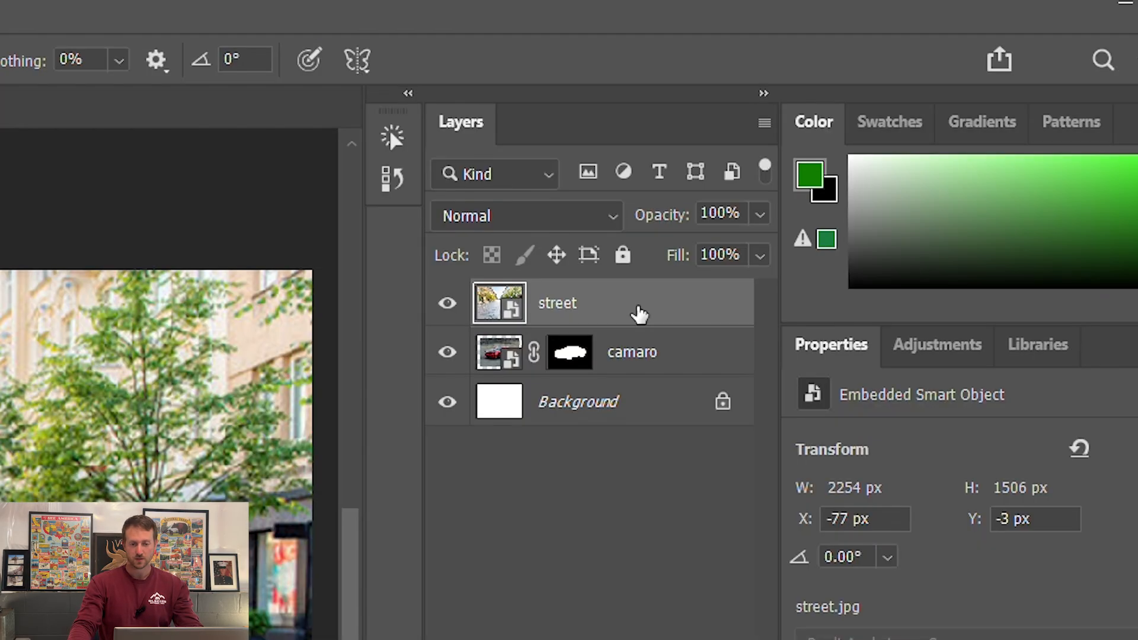
- Move the street layer below the camaro layer and reselect the camaro layer
left_click_drag(798, 154, 798, 181)
left_click_drag(634, 372, 637, 382)
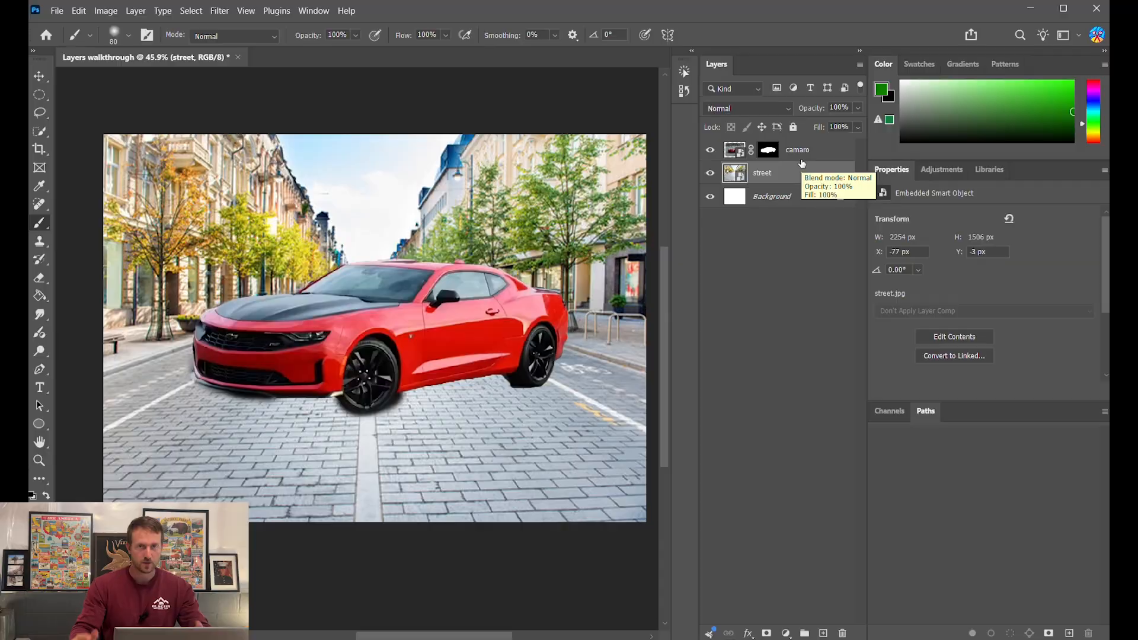
left_click(799, 153)
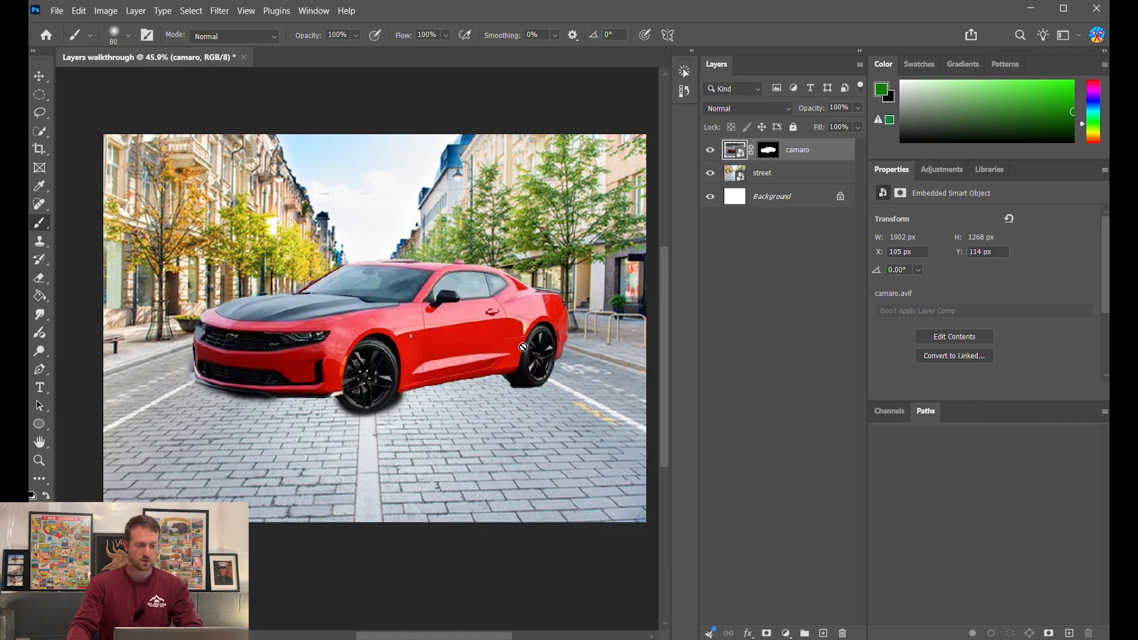
- Scale the Camaro to about 80% and centre it on the cobblestone street
key("ctrl+t")
left_click_drag(131, 164, 308, 283)
left_click_drag(456, 399, 248, 357)
left_click_drag(373, 279, 374, 246)
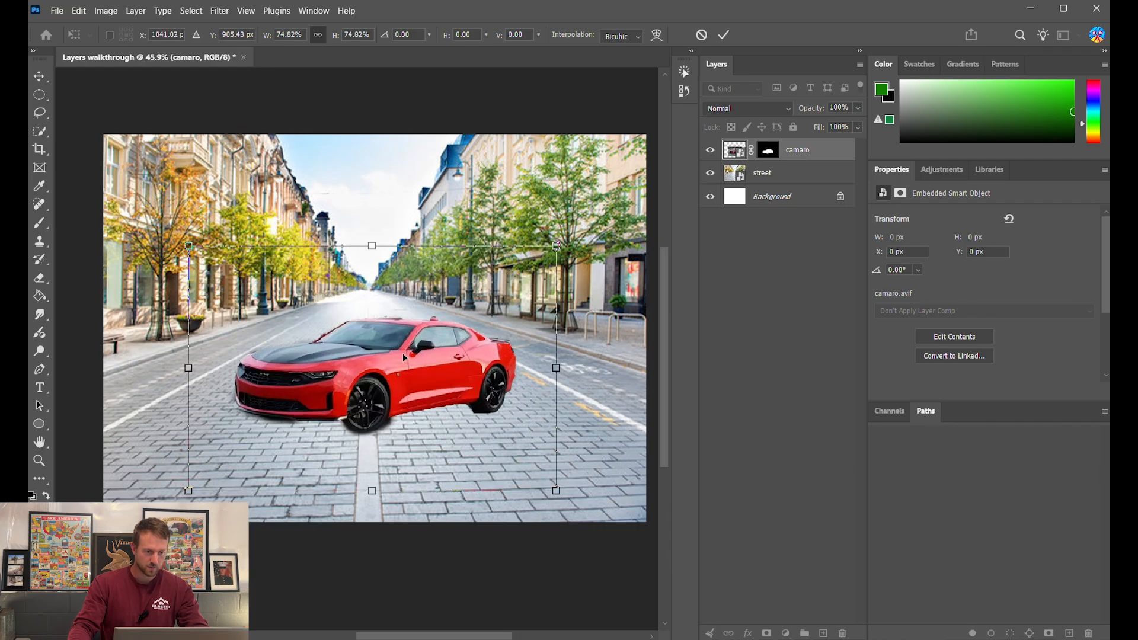
left_click_drag(403, 353, 406, 372)
left_click_drag(373, 260, 374, 242)
left_click_drag(392, 351, 384, 373)
key("Return")
key("b")
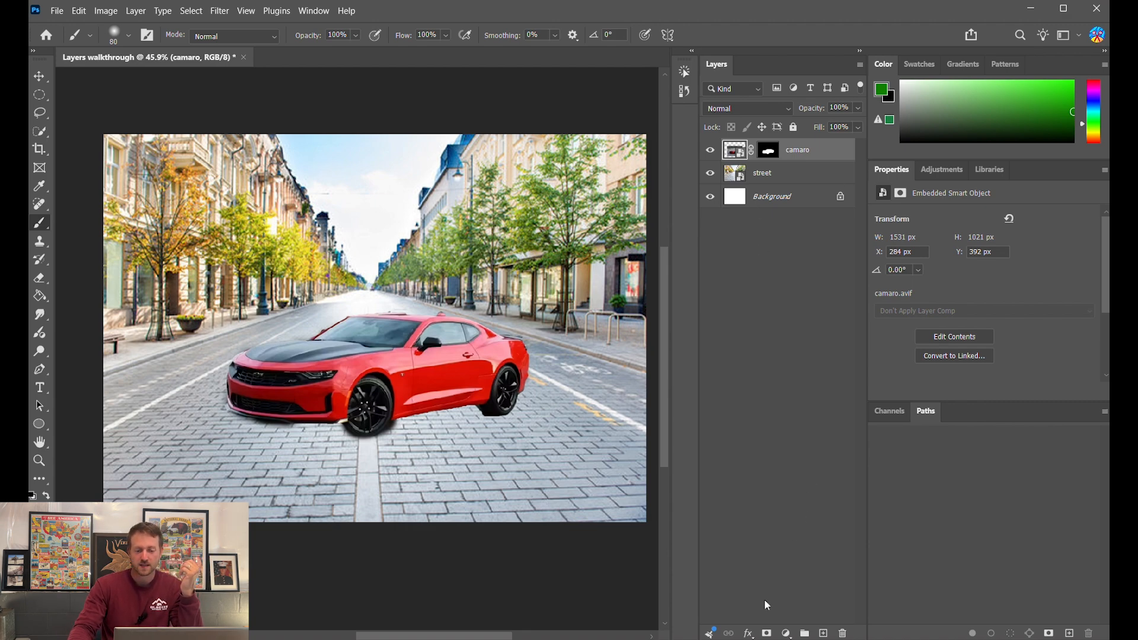
- Give the camaro a Drop Shadow: distance 20 px, angle 77°, spread 3%, size 8 px
left_click(751, 635)
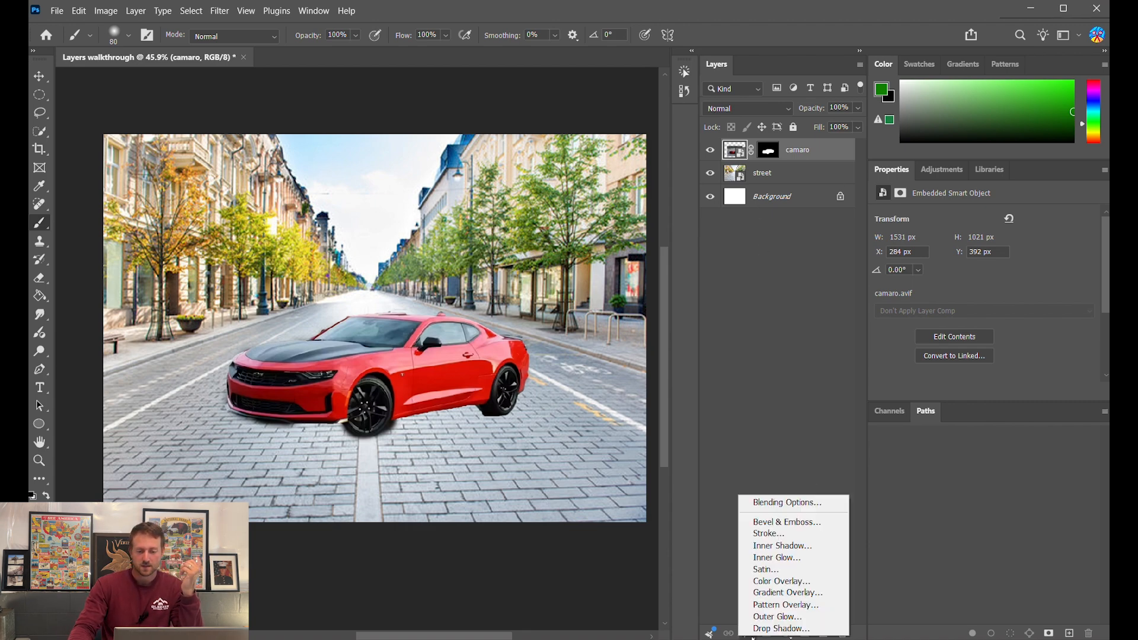
left_click(786, 505)
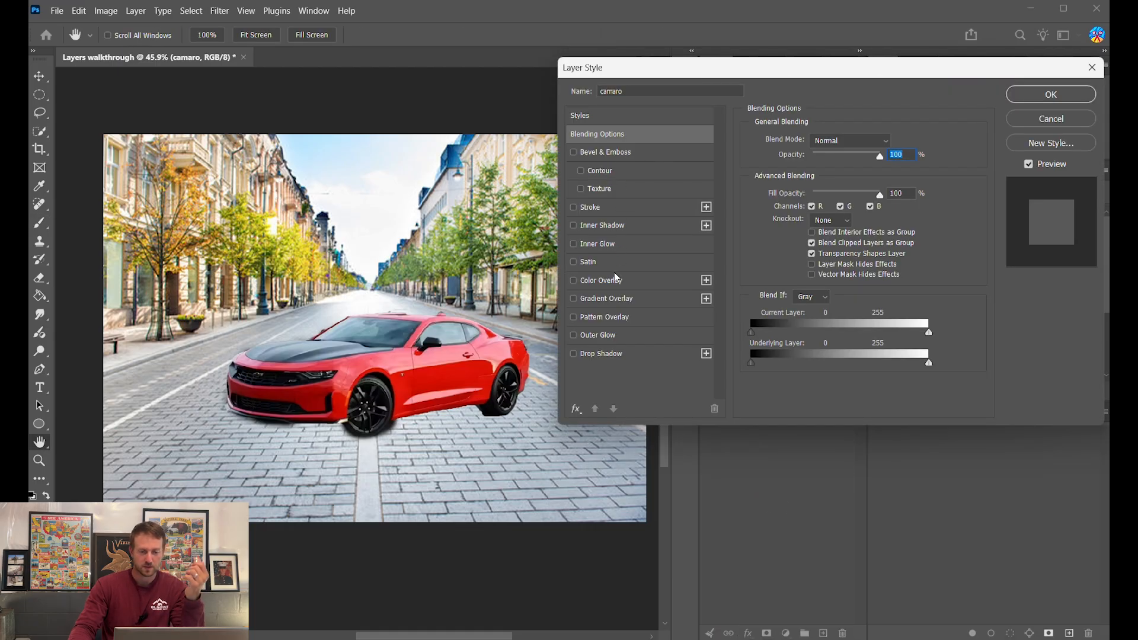
left_click(617, 354)
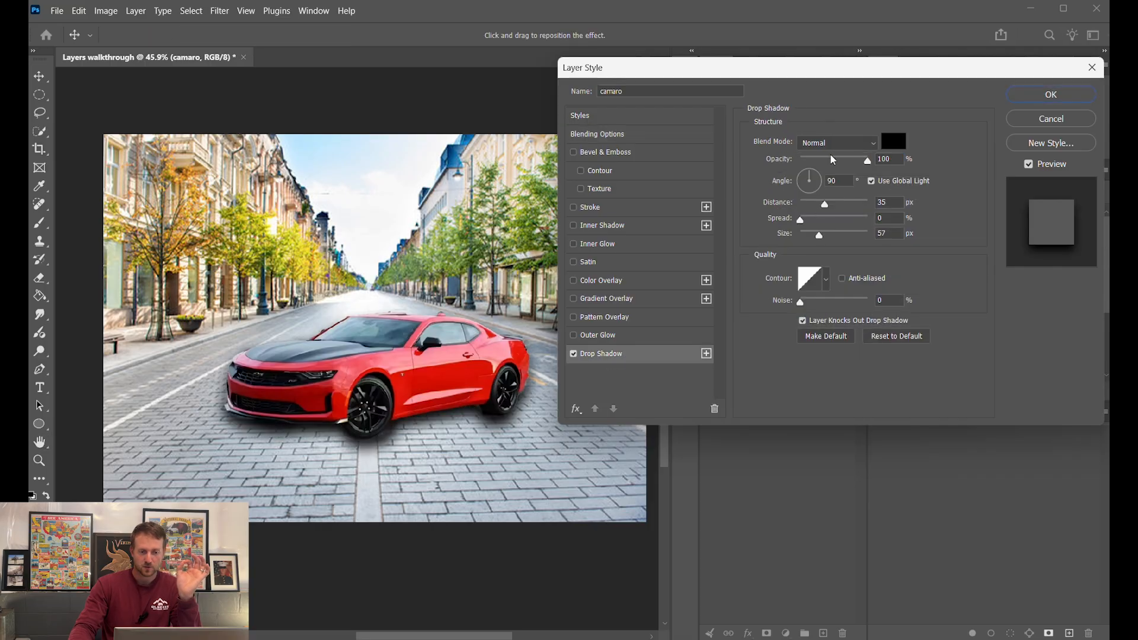
mouse_move(828, 206)
left_mouse_down()
mouse_move(863, 207)
mouse_move(838, 213)
left_mouse_up()
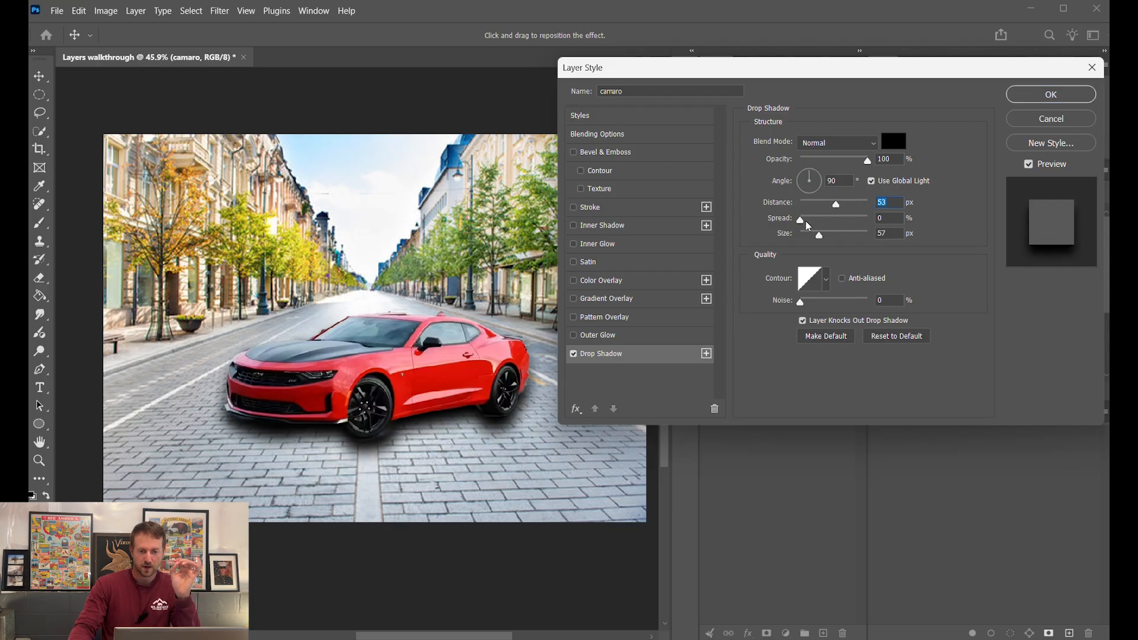
left_click(808, 181)
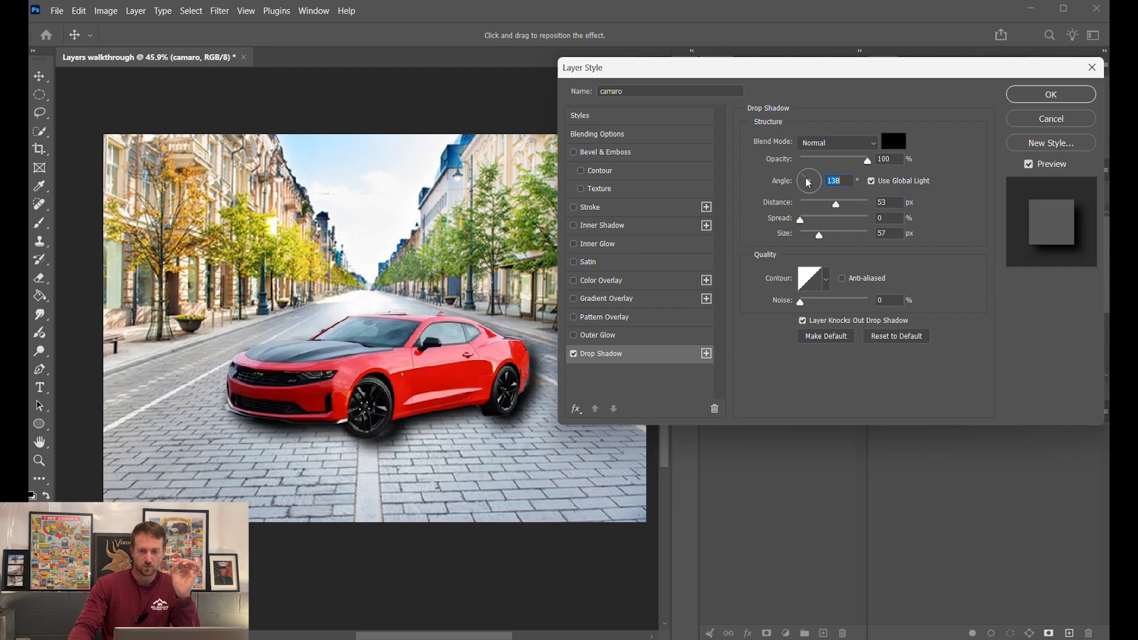
mouse_move(810, 181)
left_mouse_down()
mouse_move(813, 195)
mouse_move(810, 174)
left_mouse_up()
left_click_drag(819, 235, 815, 206)
left_click(812, 172)
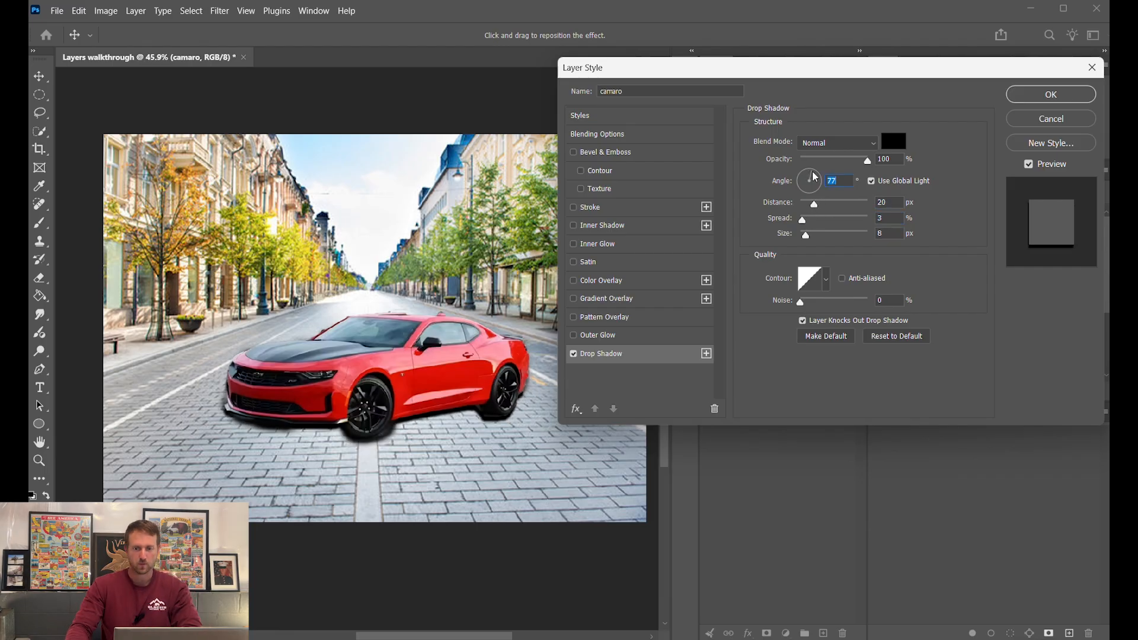
key("Return")
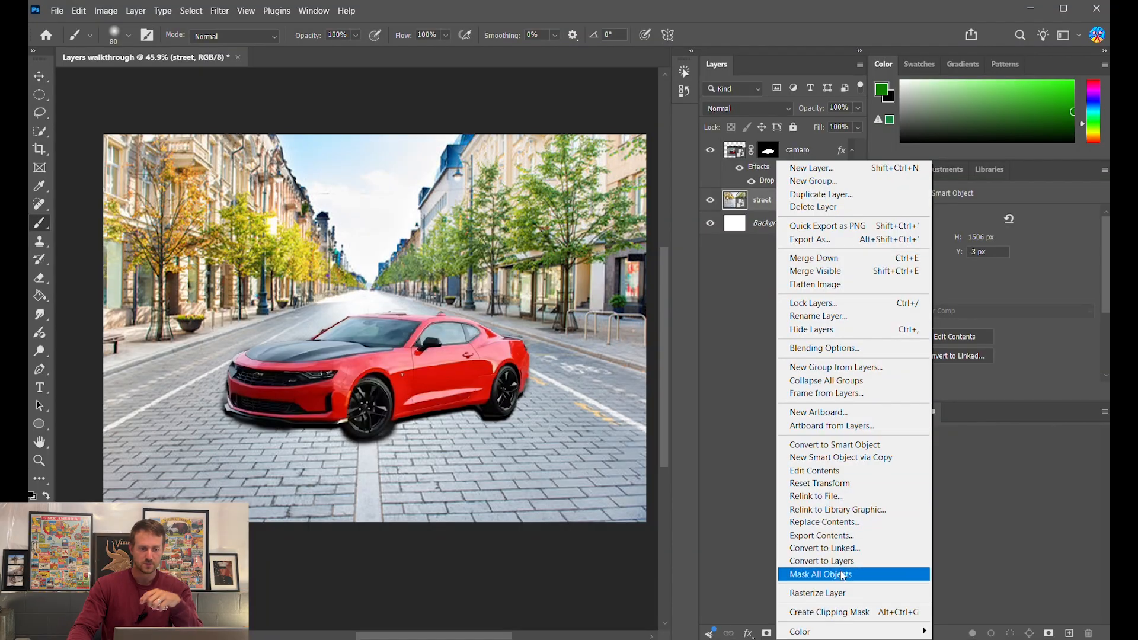
- Rasterize the street layer, delete its sky with Quick Selection, and hide the white Background layer
left_click(831, 593)
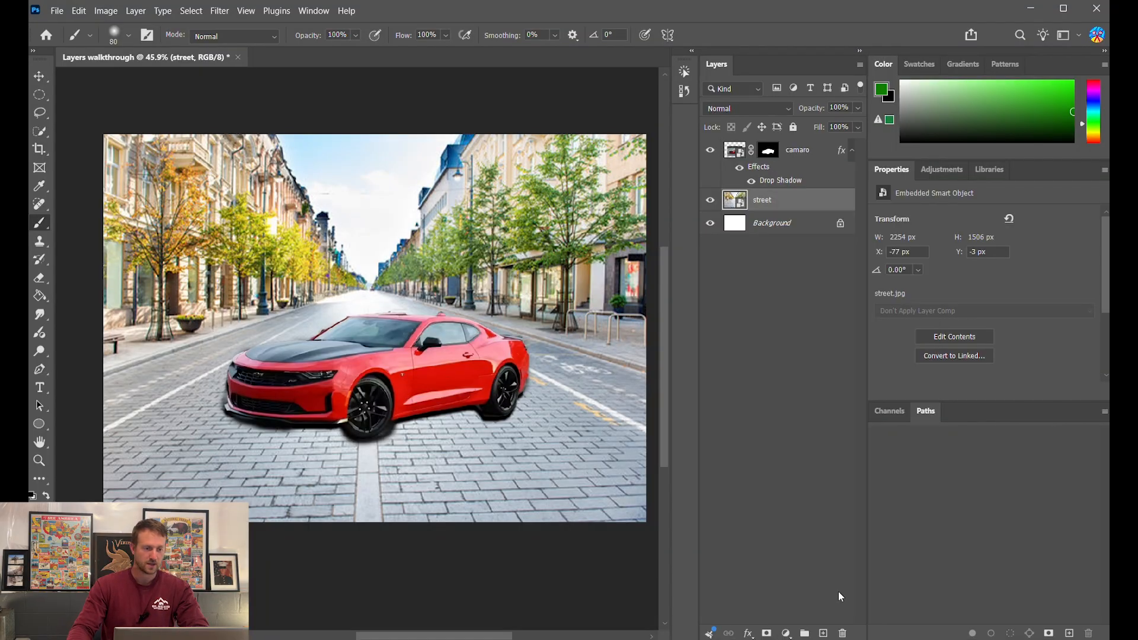
left_click(42, 136)
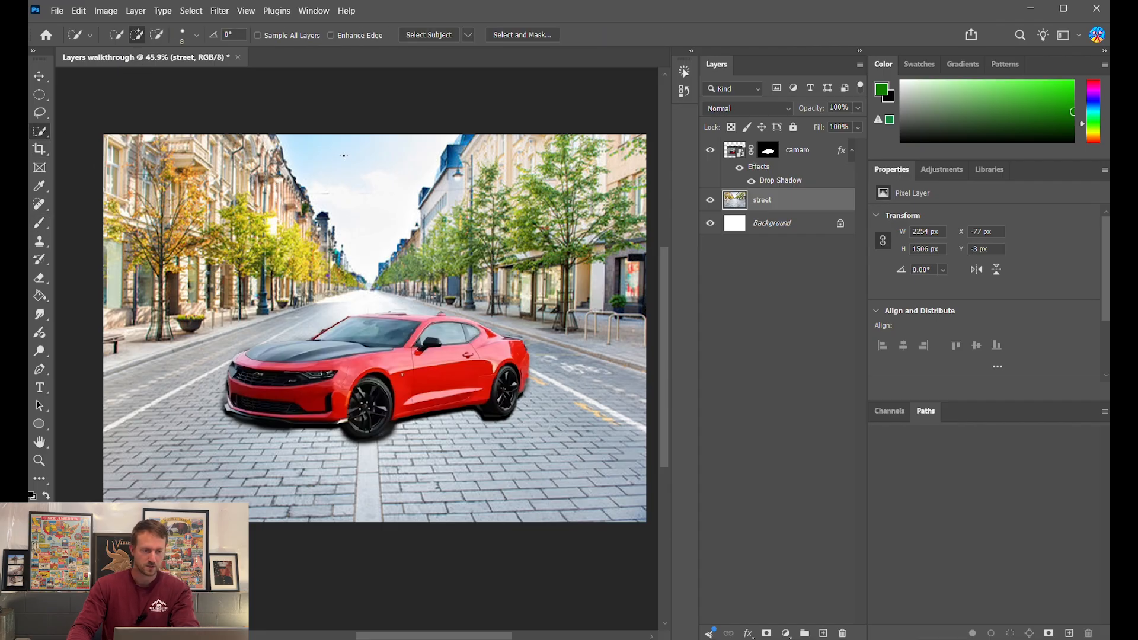
key("bracketright")
mouse_move(341, 147)
left_mouse_down()
mouse_move(330, 142)
mouse_move(364, 186)
mouse_move(418, 224)
mouse_move(349, 190)
left_mouse_up()
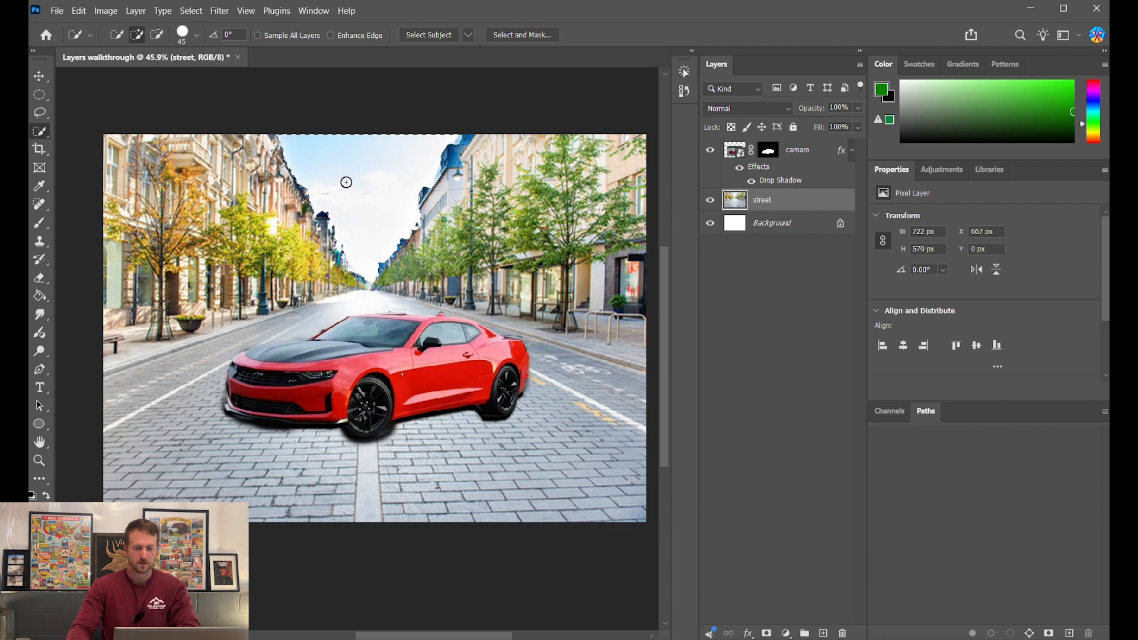
key("Delete")
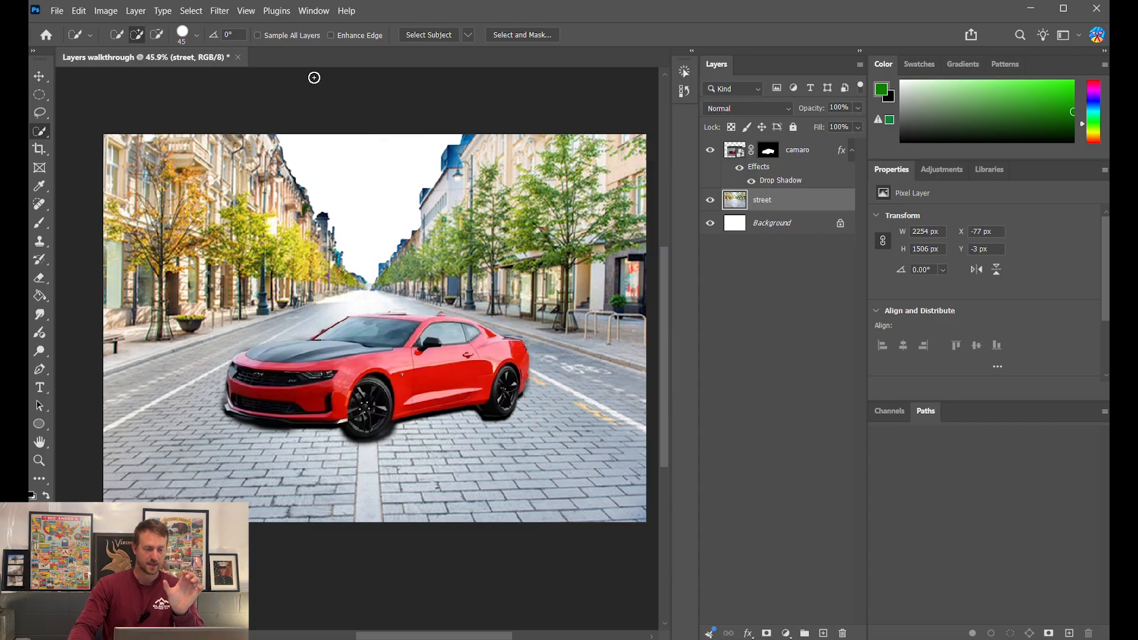
left_click(710, 223)
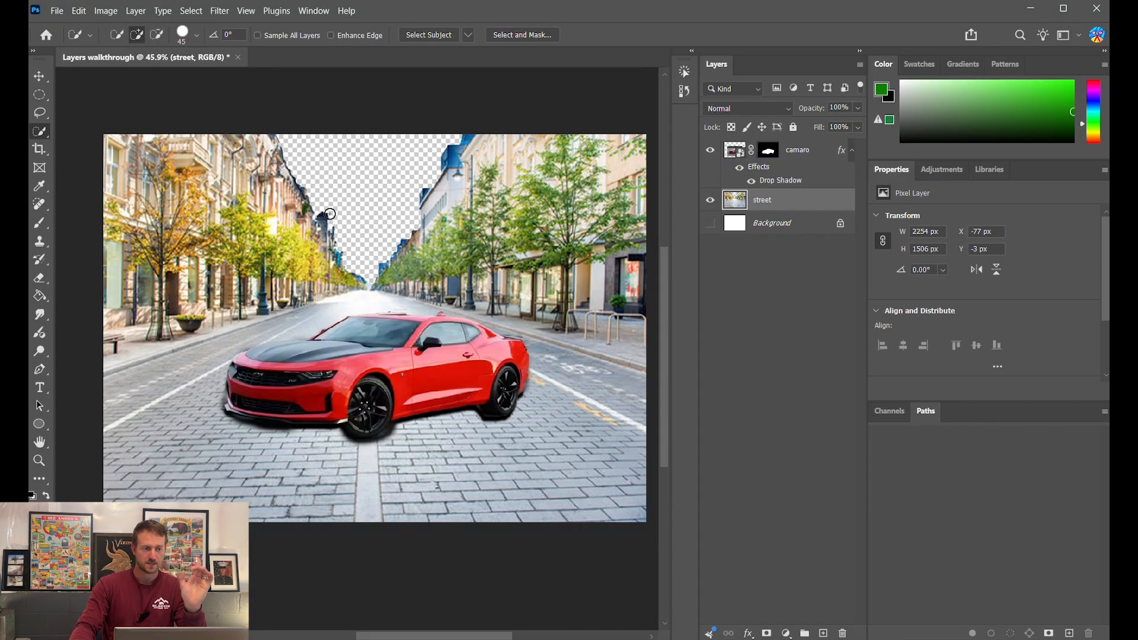
- Place night sky.jpg as an embedded layer and scale it up to about 285%
left_click(63, 15)
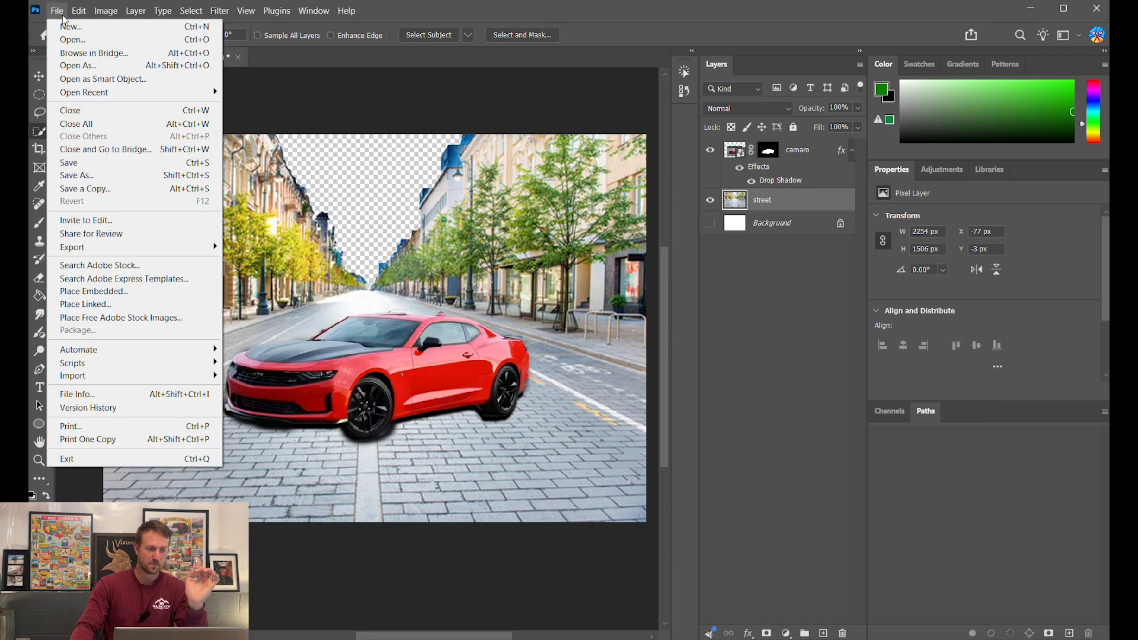
left_click(112, 290)
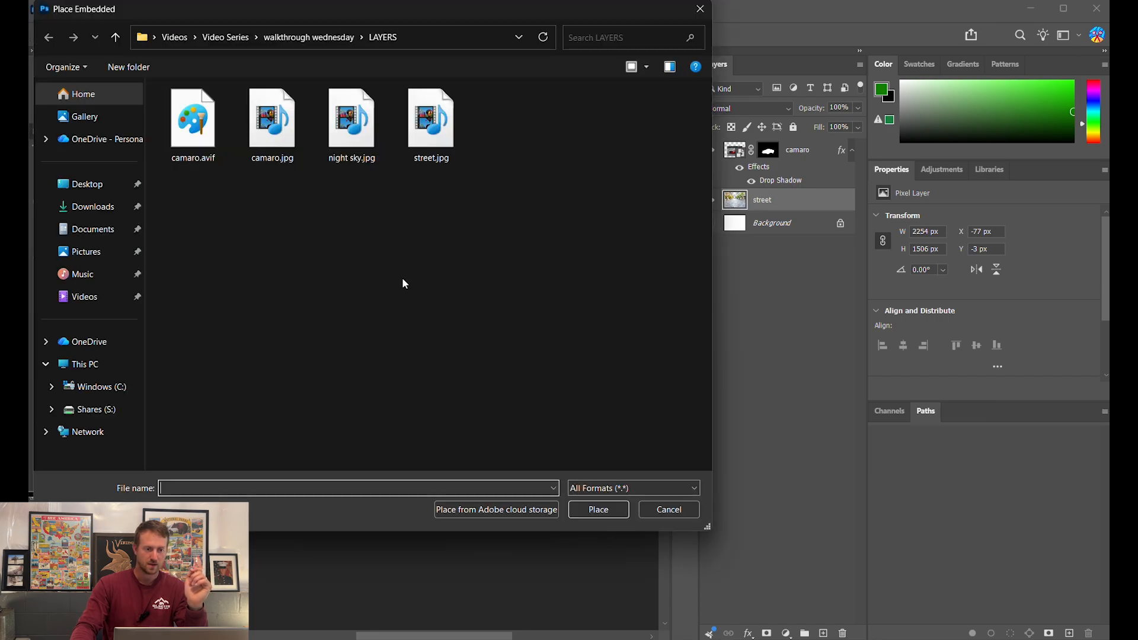
left_click(365, 150)
left_click(586, 510)
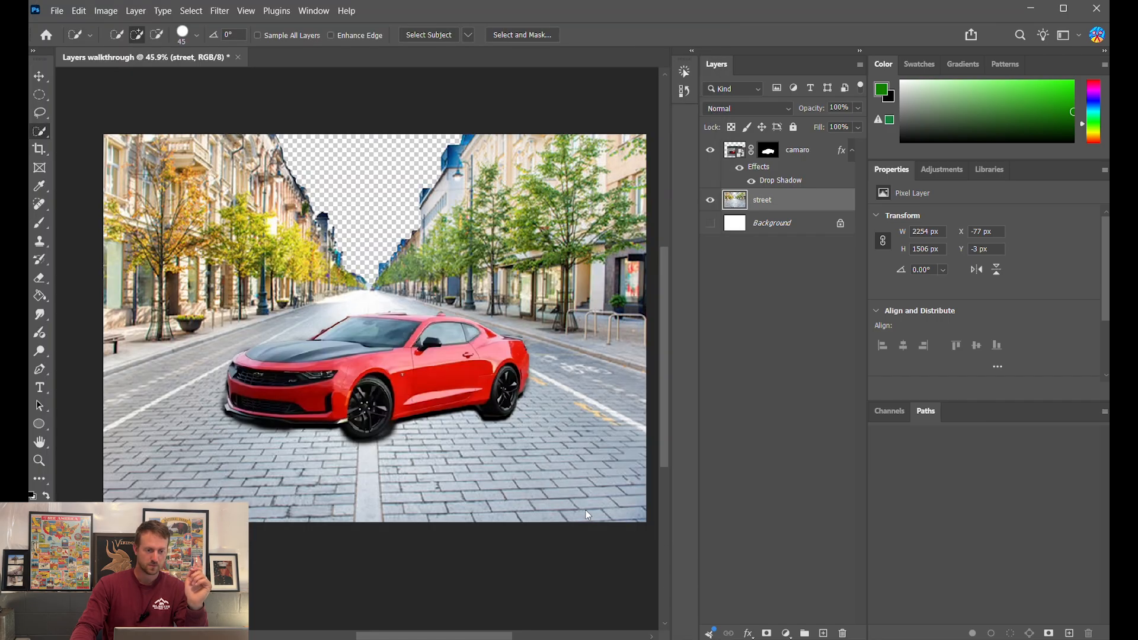
left_click_drag(382, 283, 376, 110)
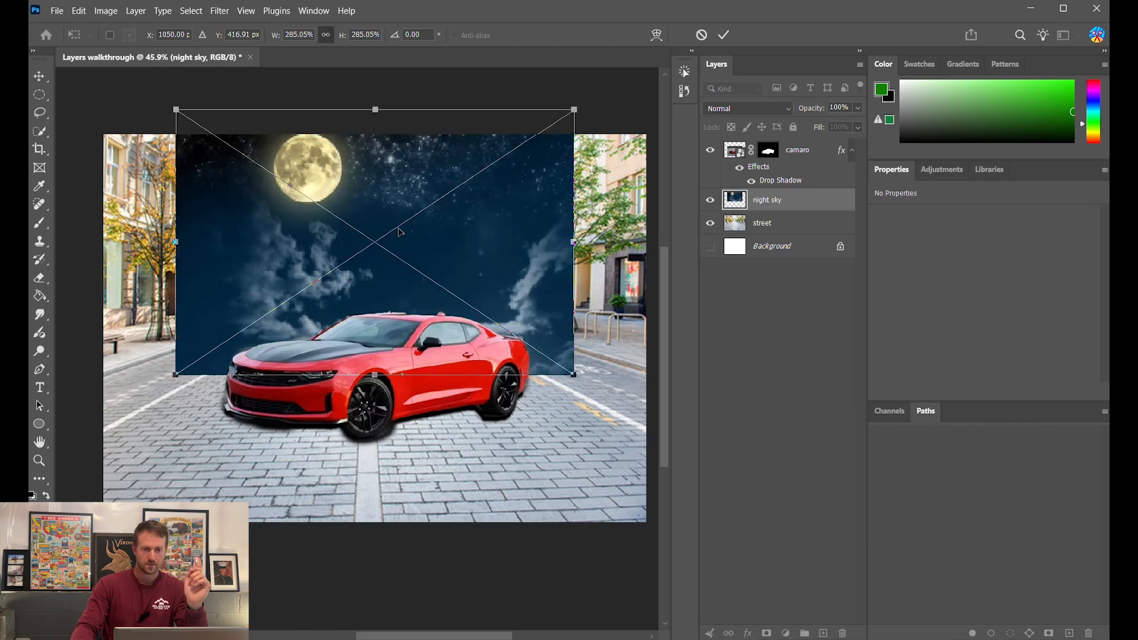
left_click(723, 35)
- Move the night sky layer beneath the street and shift it so the moon sits left
left_click_drag(770, 201, 741, 230)
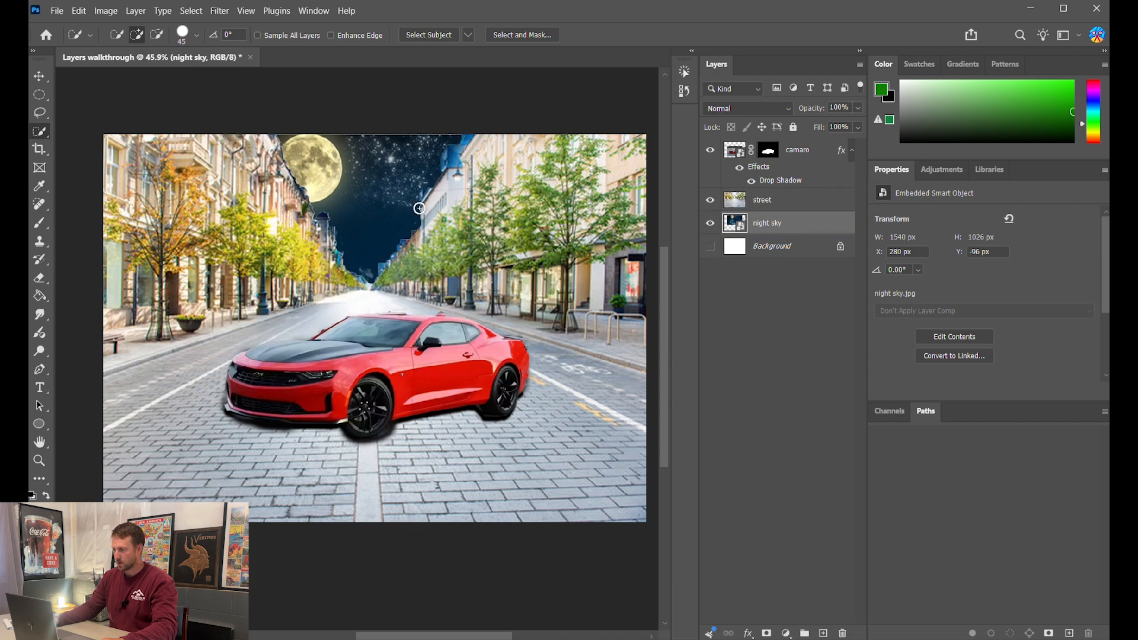
key("v")
key("ctrl+bracketright")
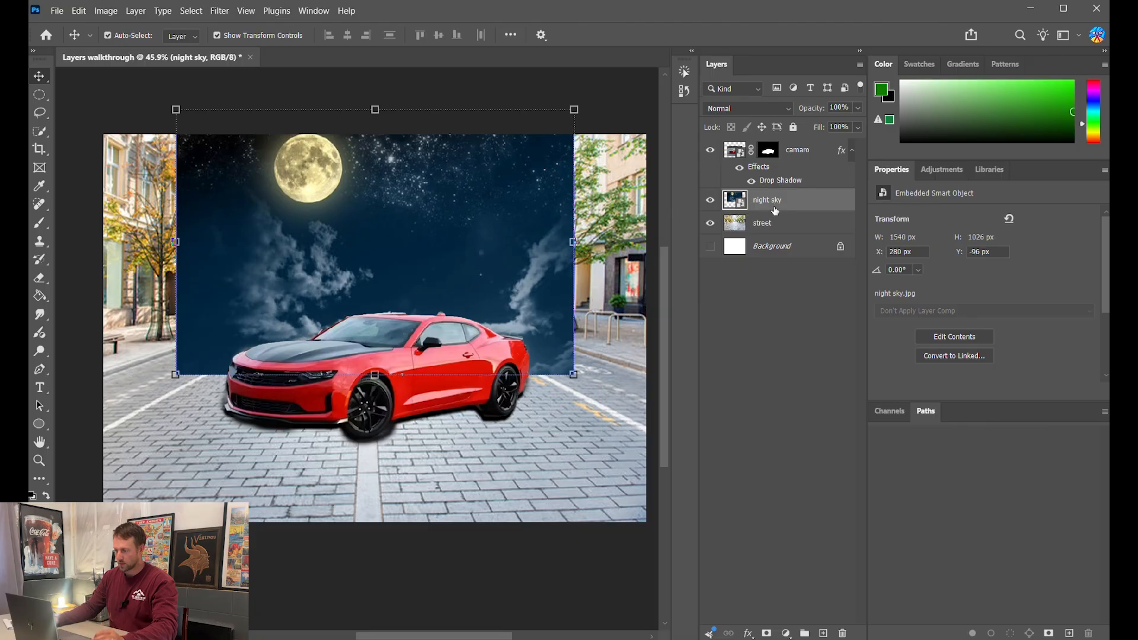
left_click_drag(778, 203, 775, 228)
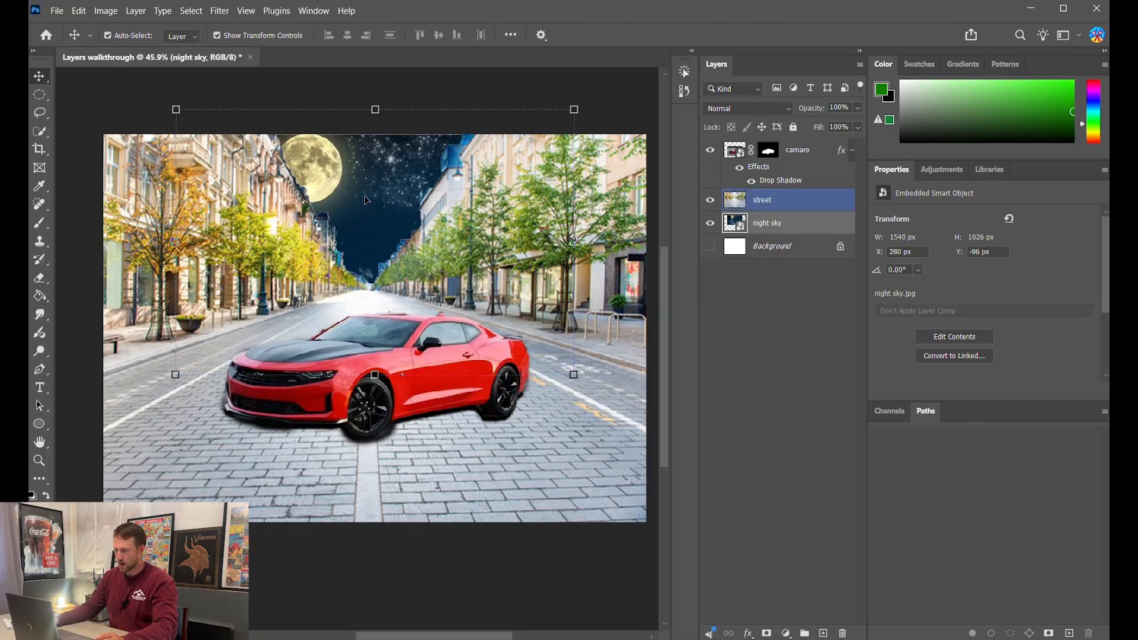
mouse_move(361, 180)
left_mouse_down()
mouse_move(481, 178)
mouse_move(366, 178)
left_mouse_up()
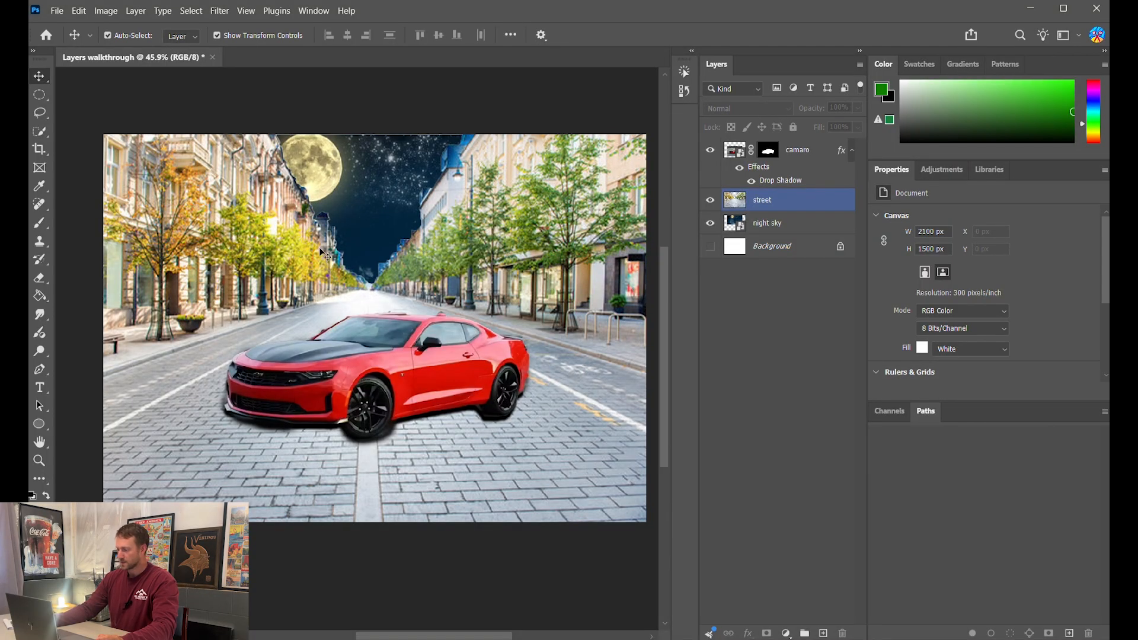
- Add a Color Lookup adjustment above the street layer using the Moonlight.3DL preset
left_click(821, 205)
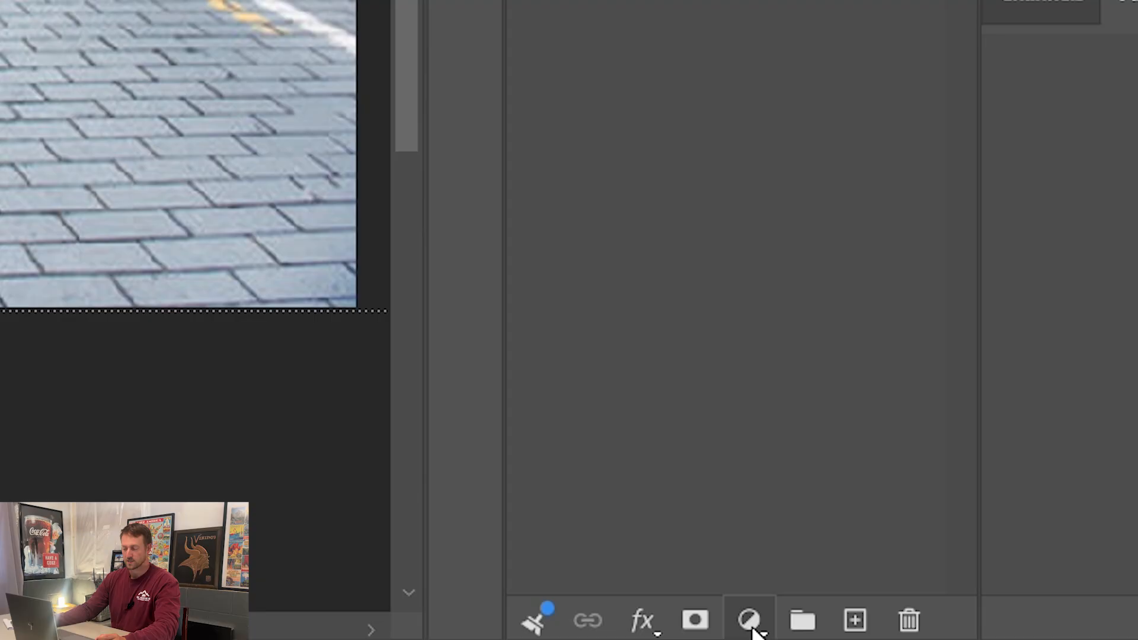
left_click(787, 635)
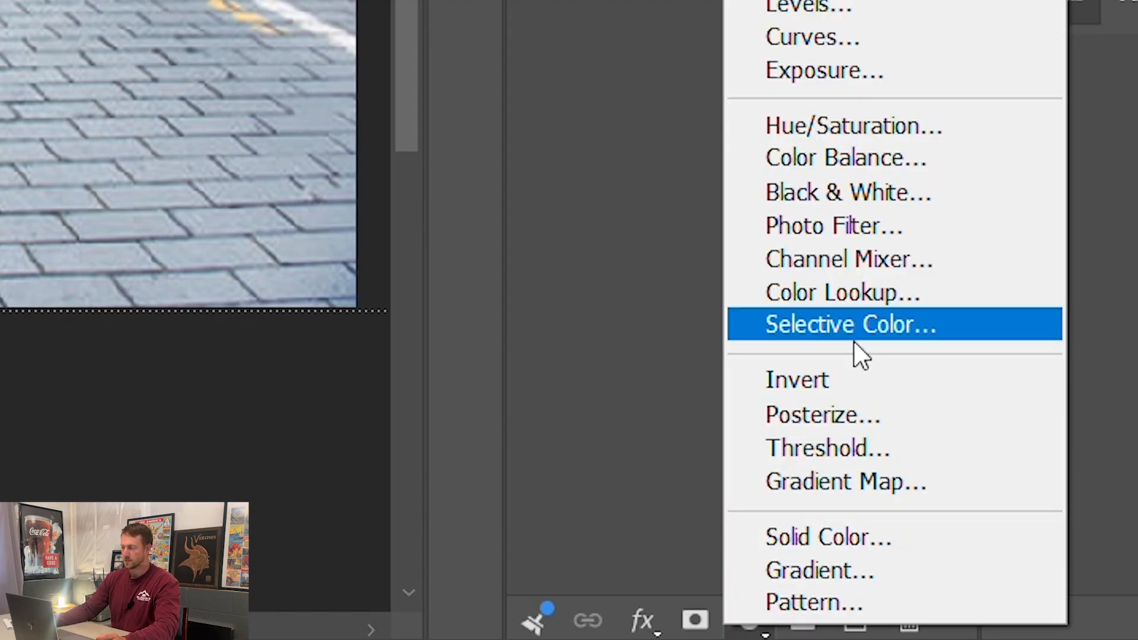
left_click(908, 293)
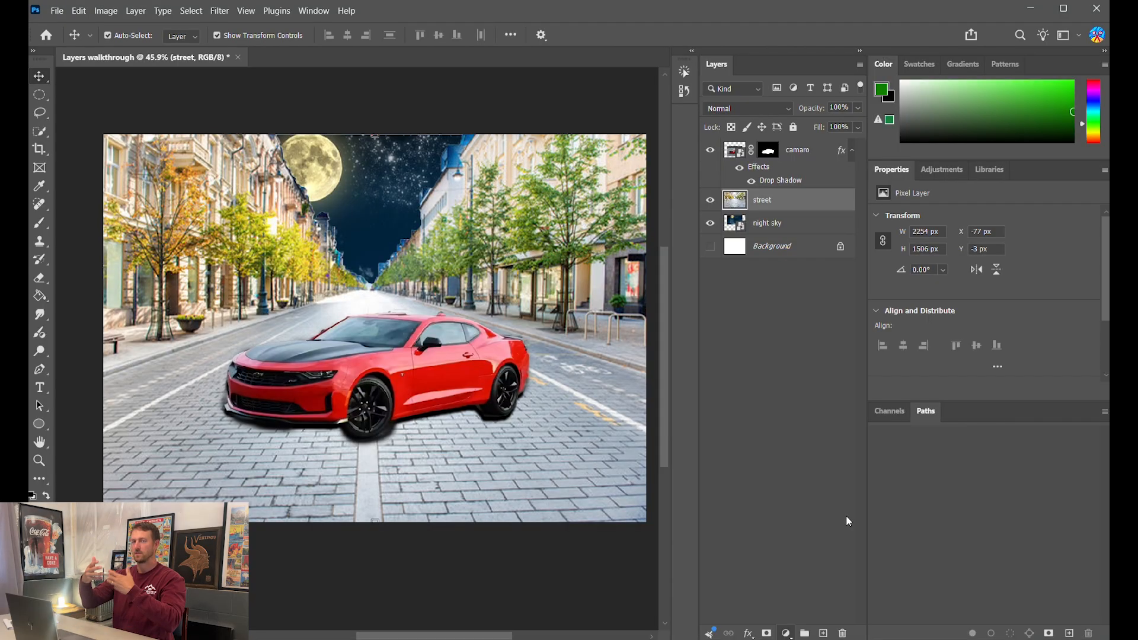
left_click(1019, 218)
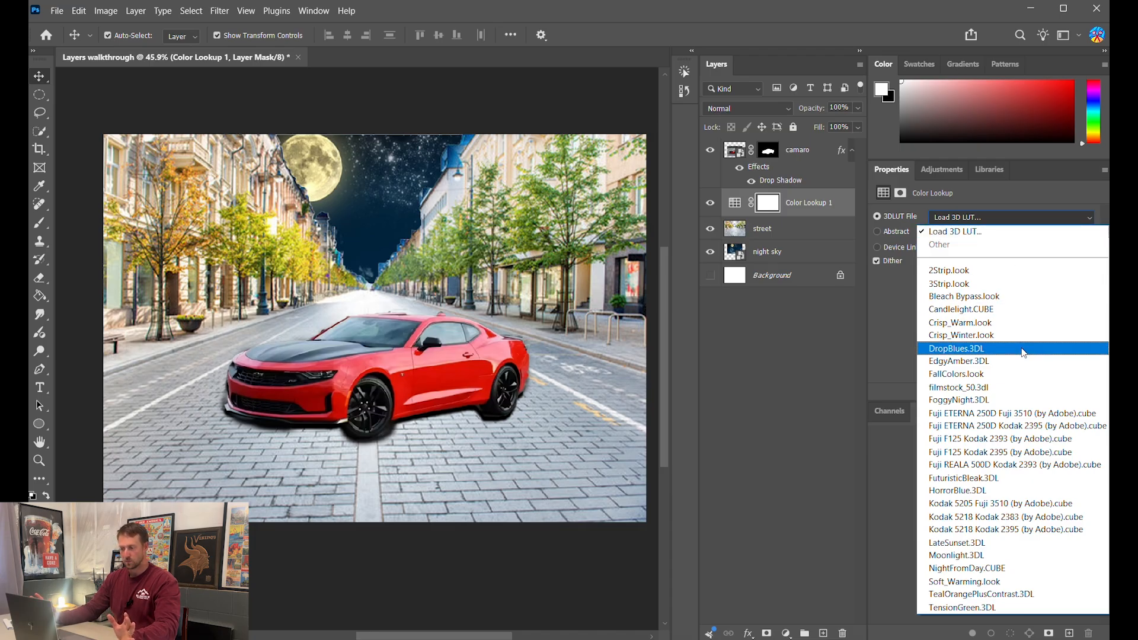
left_click(1012, 556)
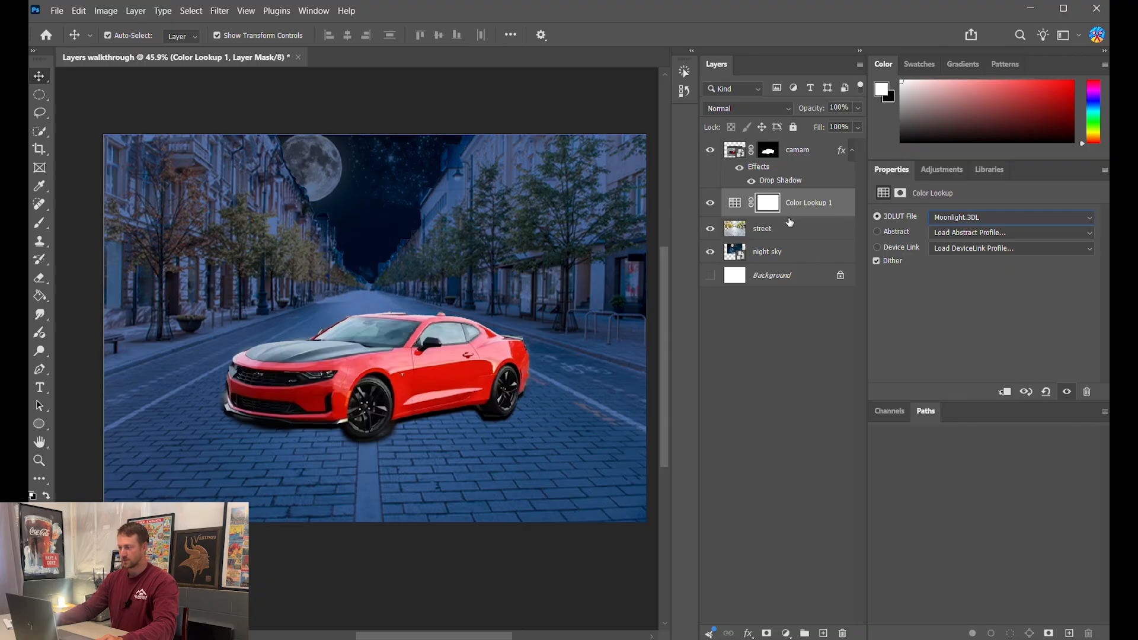
- Clip the color lookup to the street layer and lower its opacity to 80%
left_click(1005, 392)
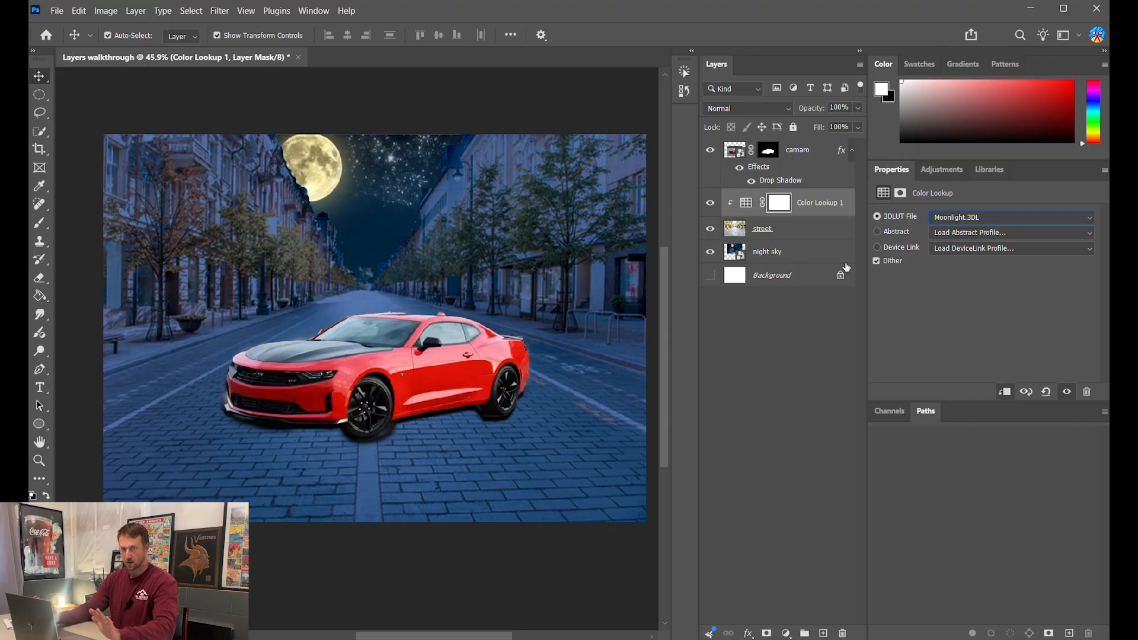
left_click(724, 227)
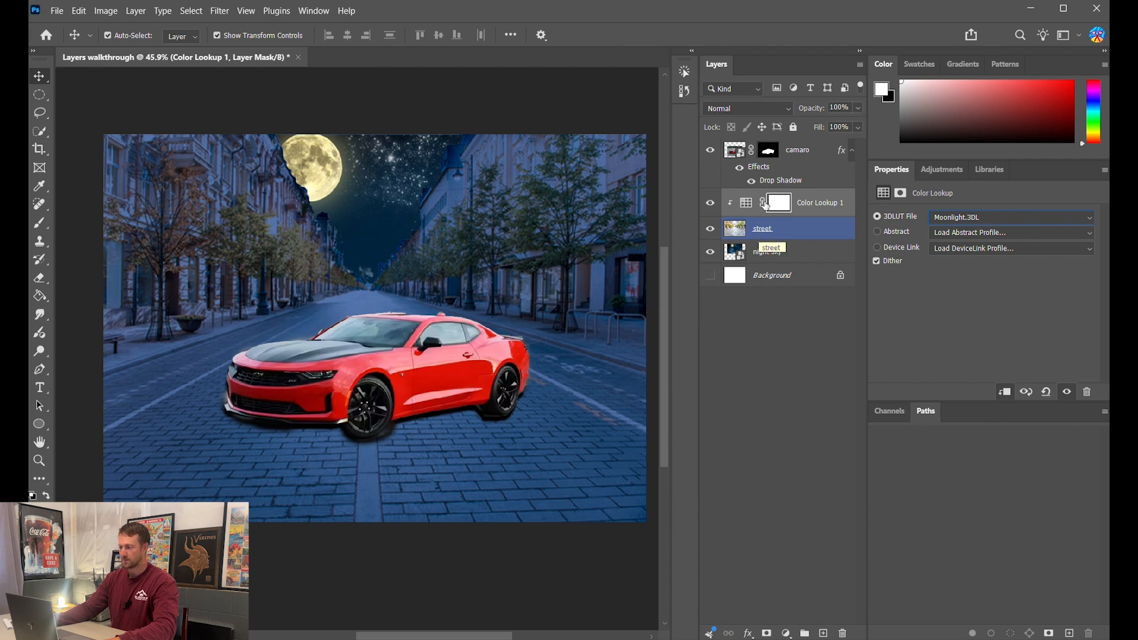
left_click(765, 204)
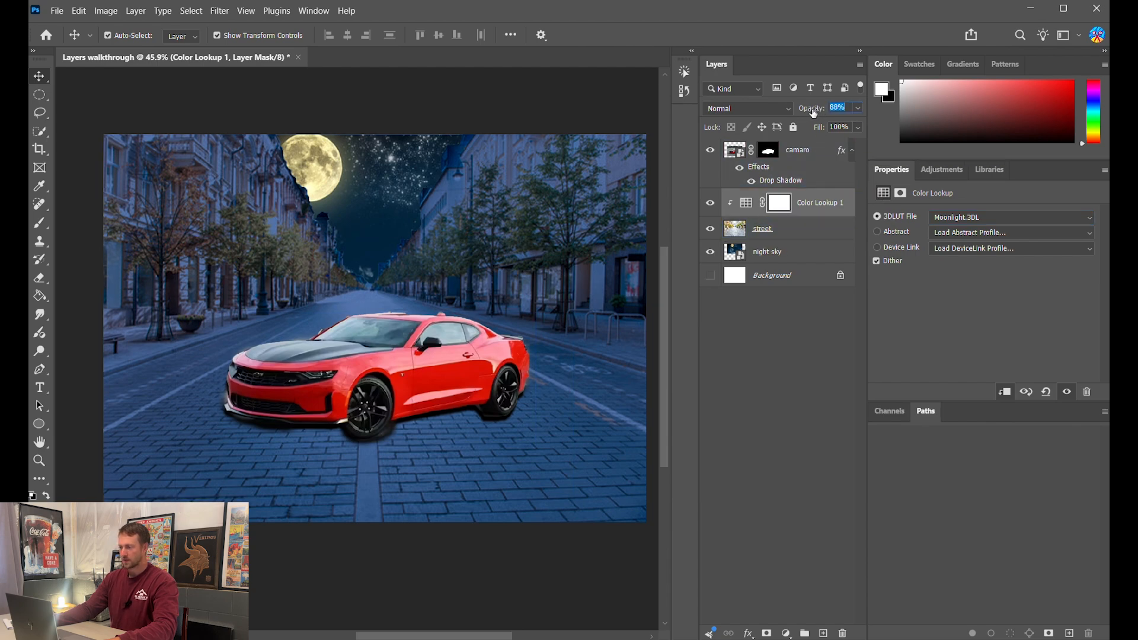
left_click_drag(809, 115, 813, 115)
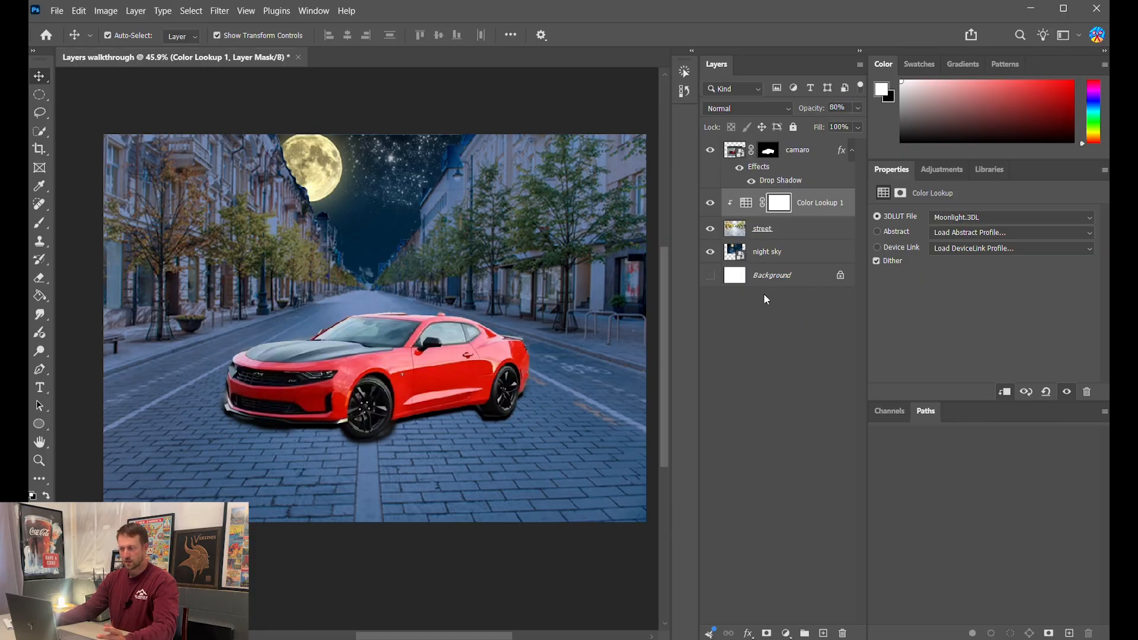
left_click(782, 230)
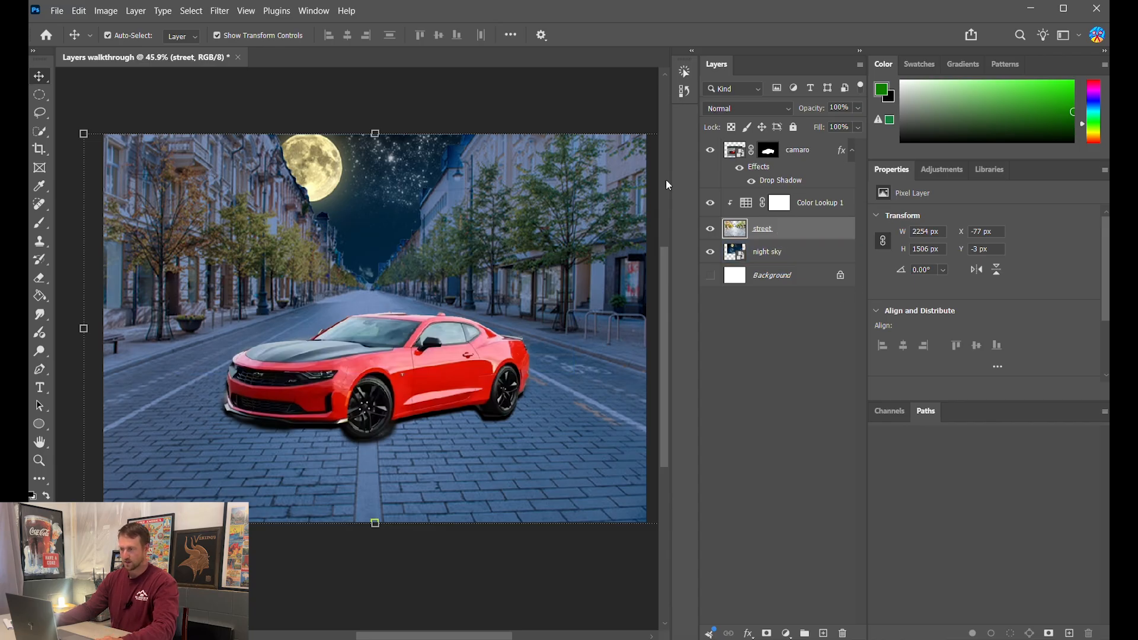
left_click(107, 11)
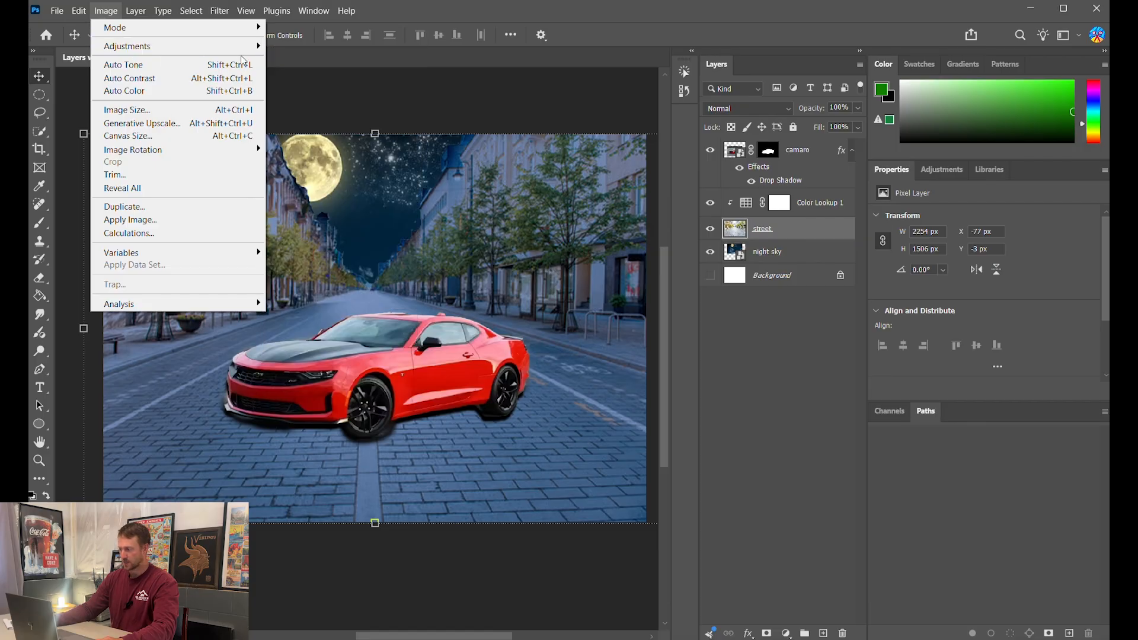
mouse_move(249, 47)
left_click(299, 46)
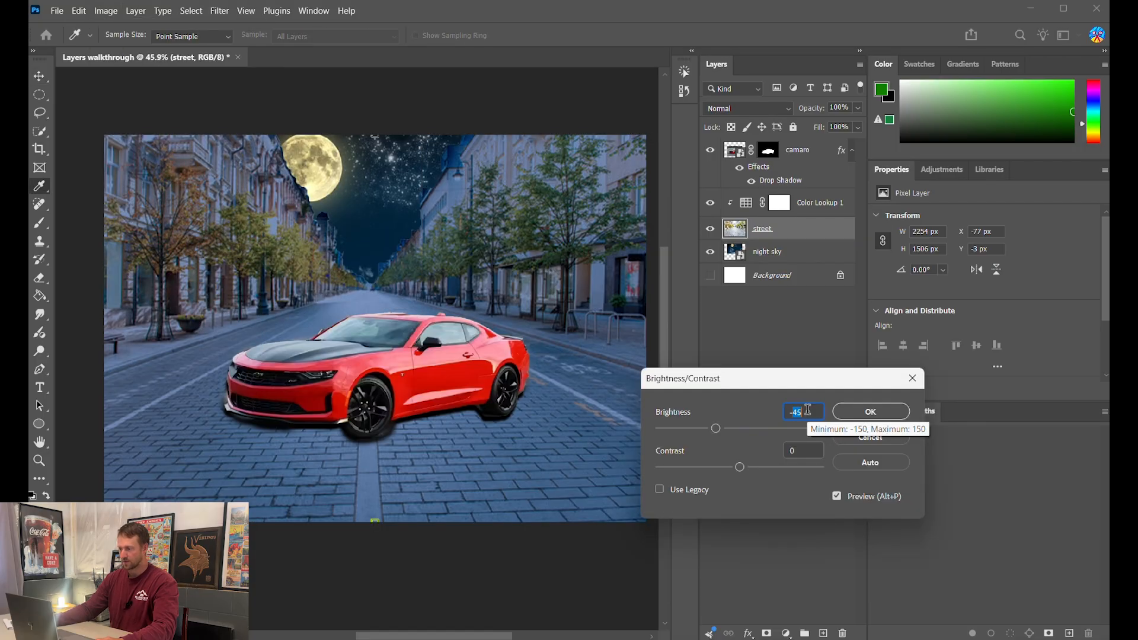
type("-75")
key("Return")
key("v")
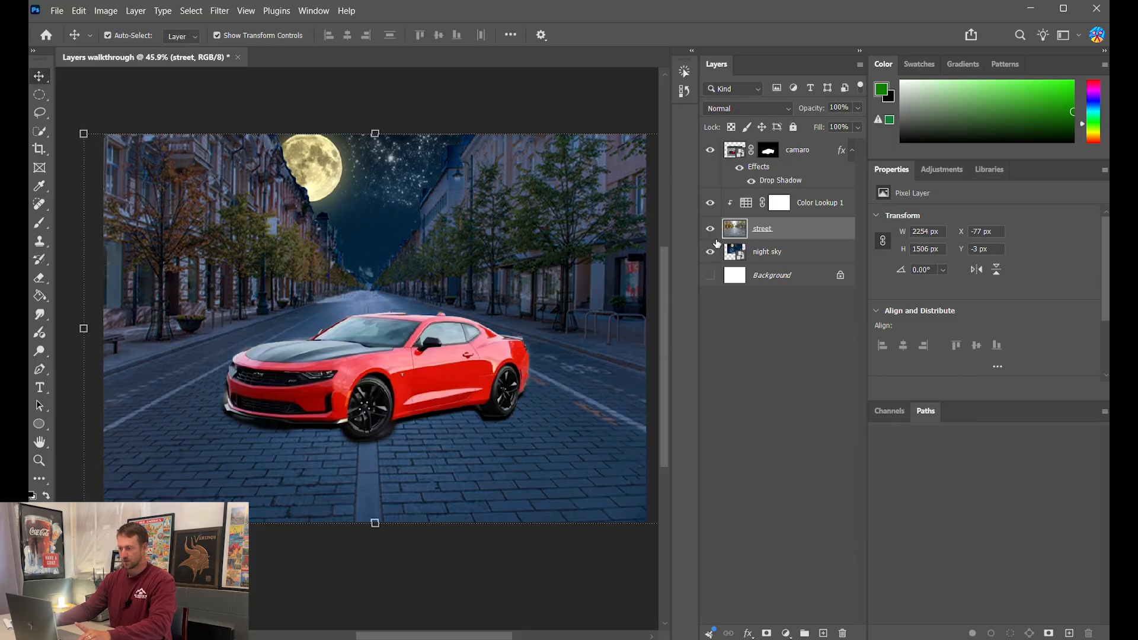
key("ctrl+z")
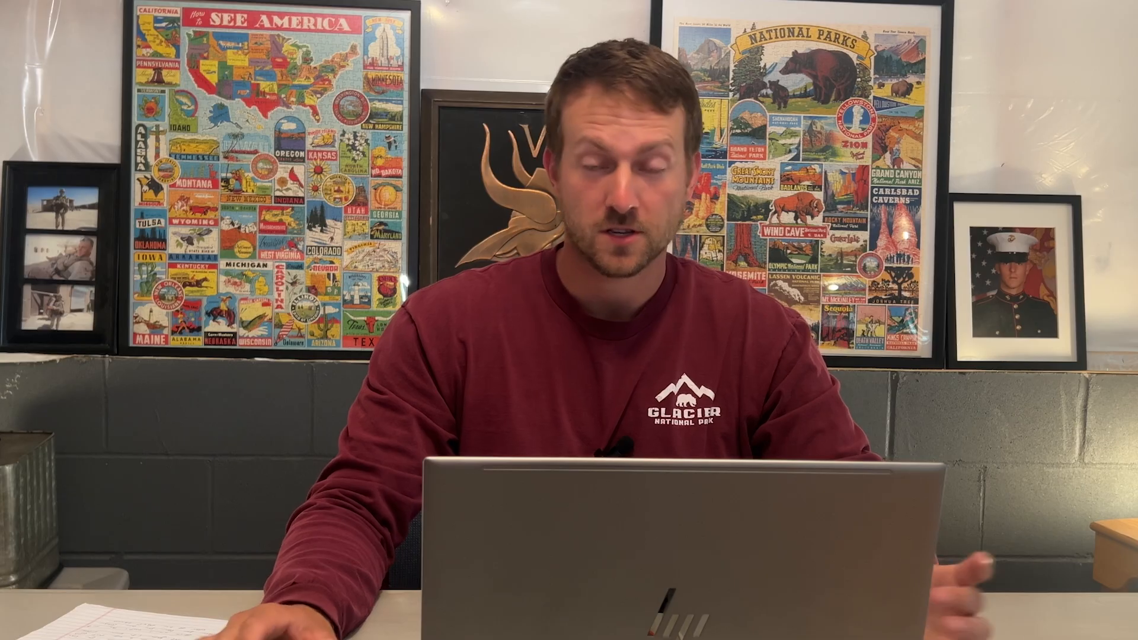